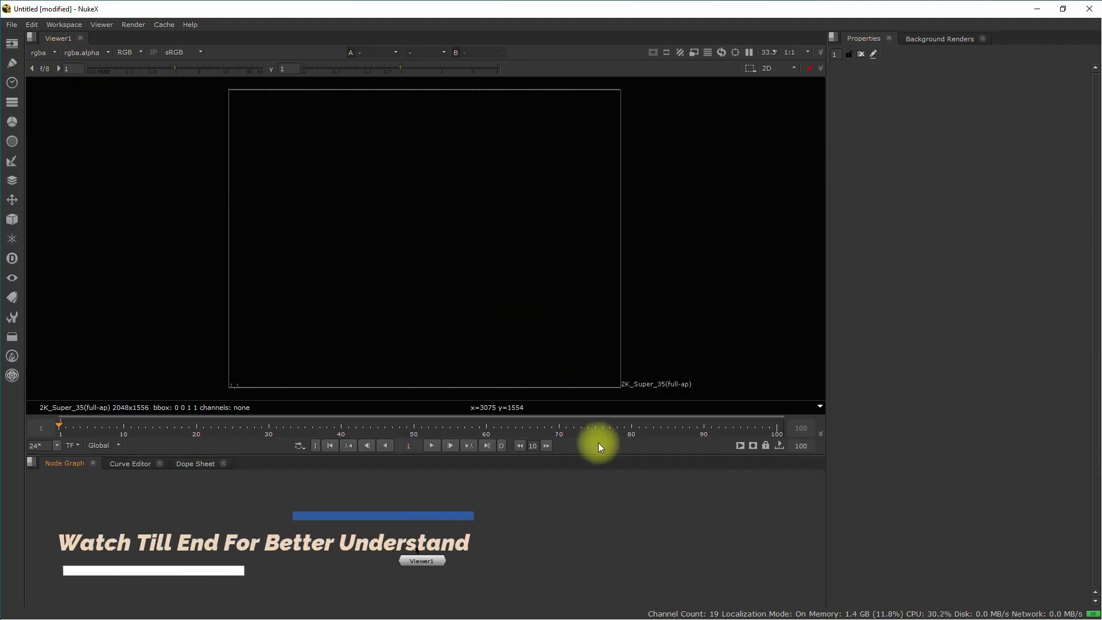
Step: Switch to the LargeViewer workspace and move Viewer1 into the visible node graph area
click(70, 24)
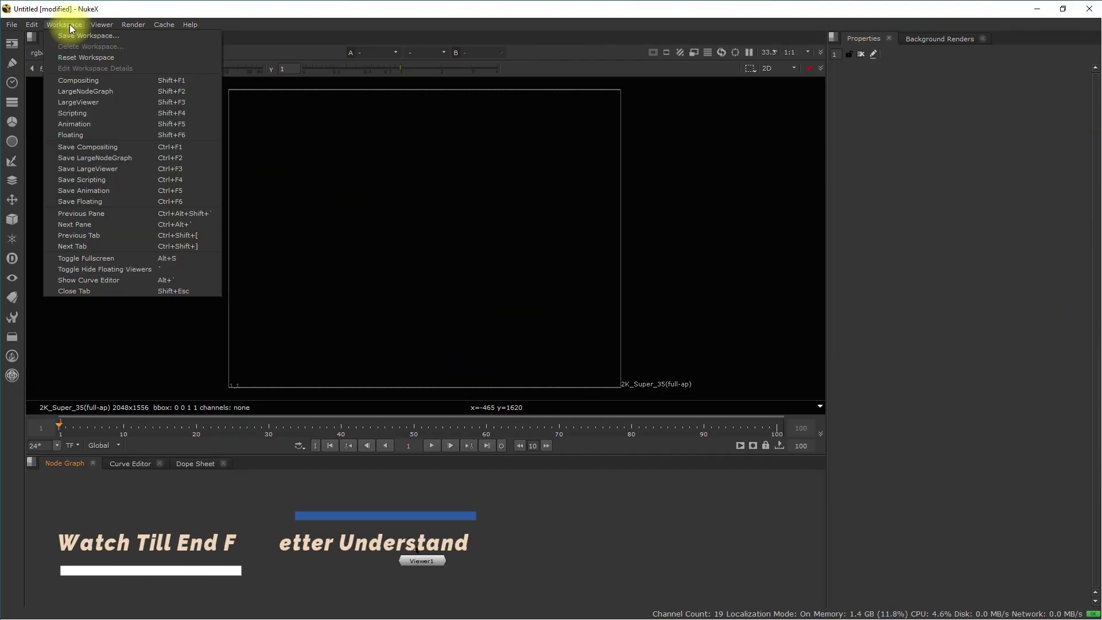
click(87, 100)
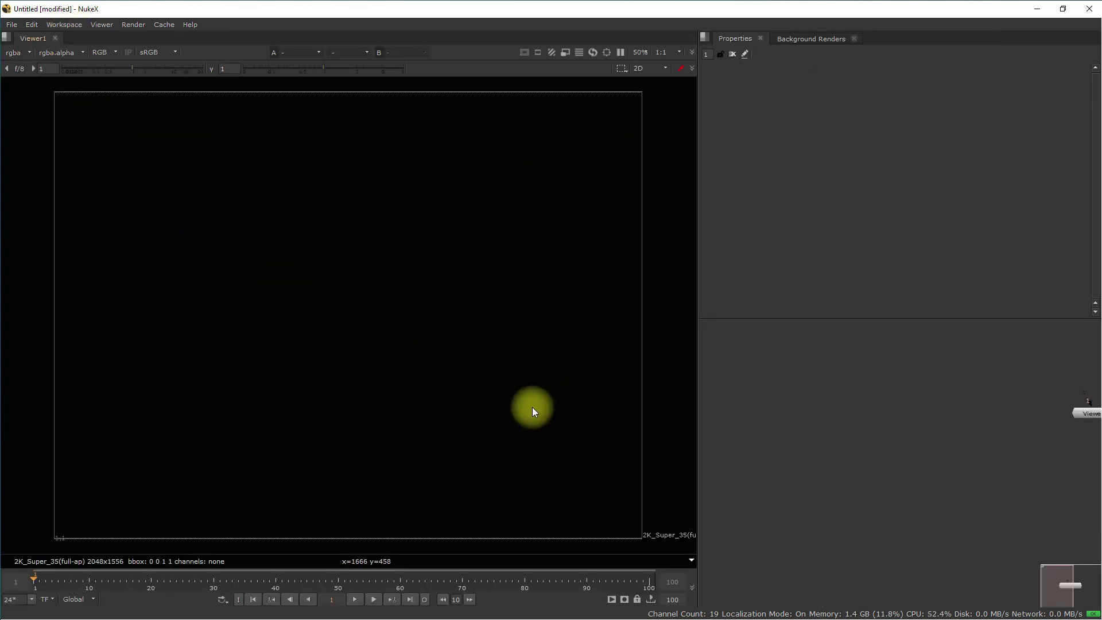
drag(1085, 414, 948, 461)
drag(728, 351, 1075, 580)
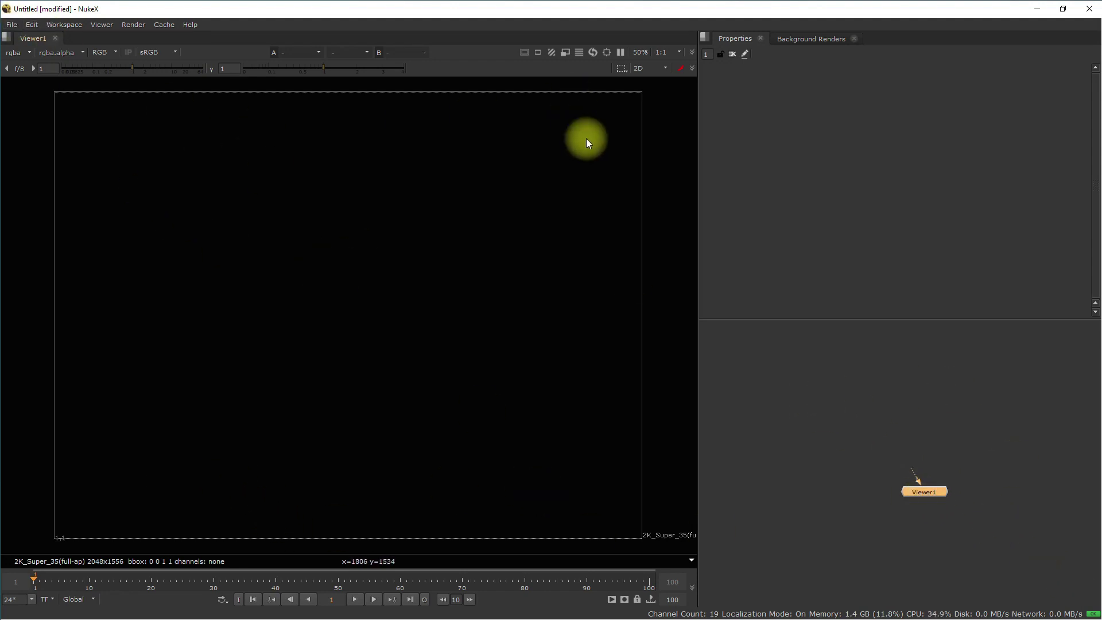
Step: Load auto_black_style_street_83299_1920x1080.jpg as the Read1 node
click(907, 458)
key(r)
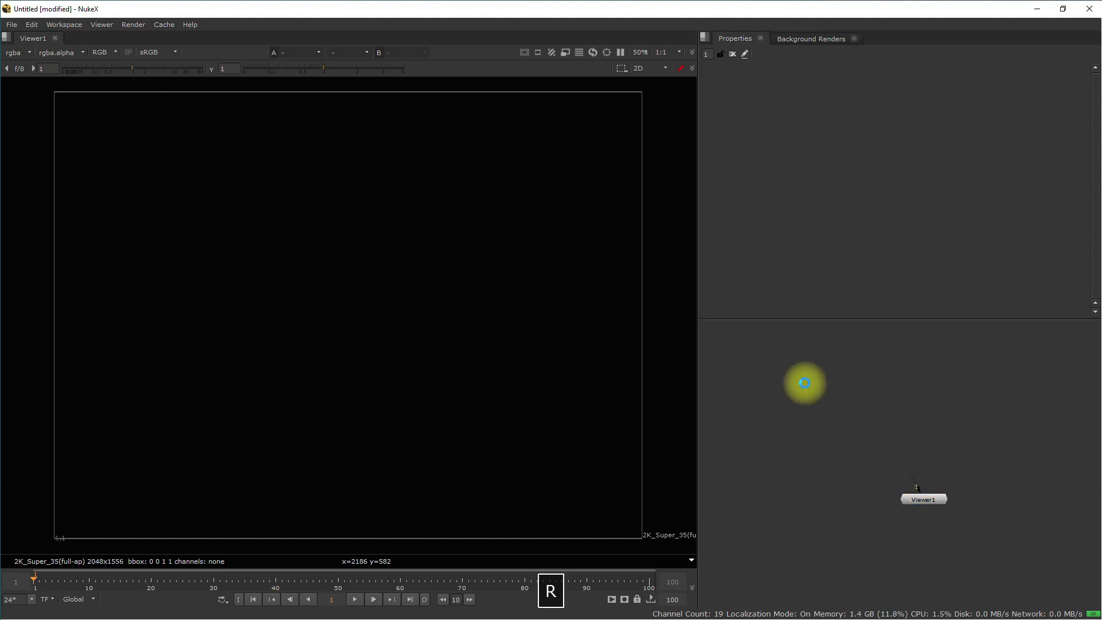
click(507, 257)
double_click(506, 259)
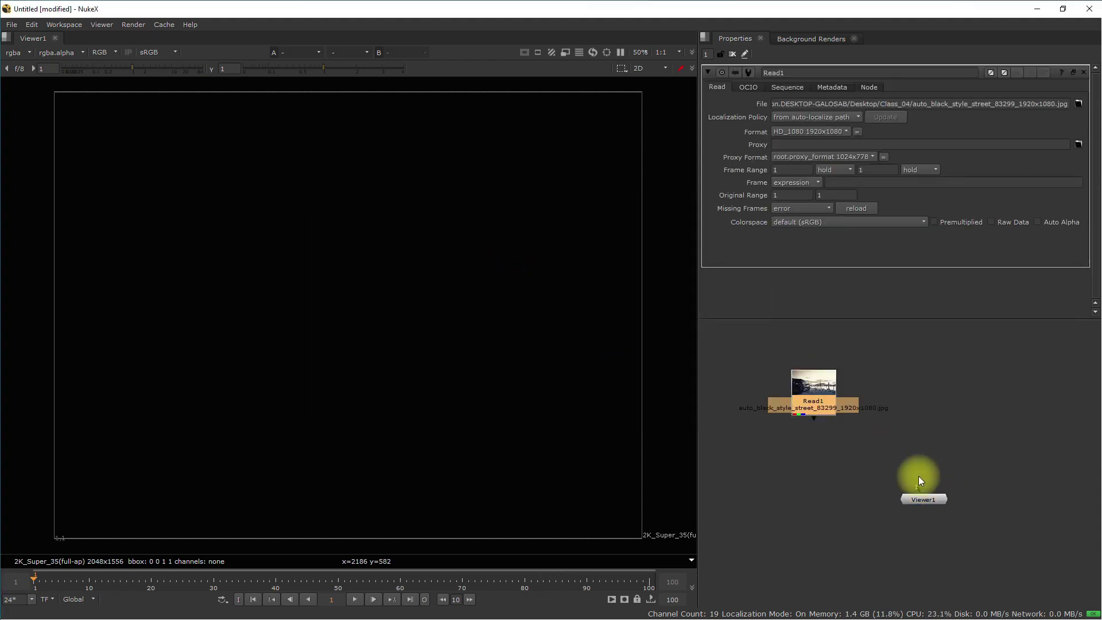
Step: Load car.001.png as Read2 and arrange both Read nodes side by side
key(r)
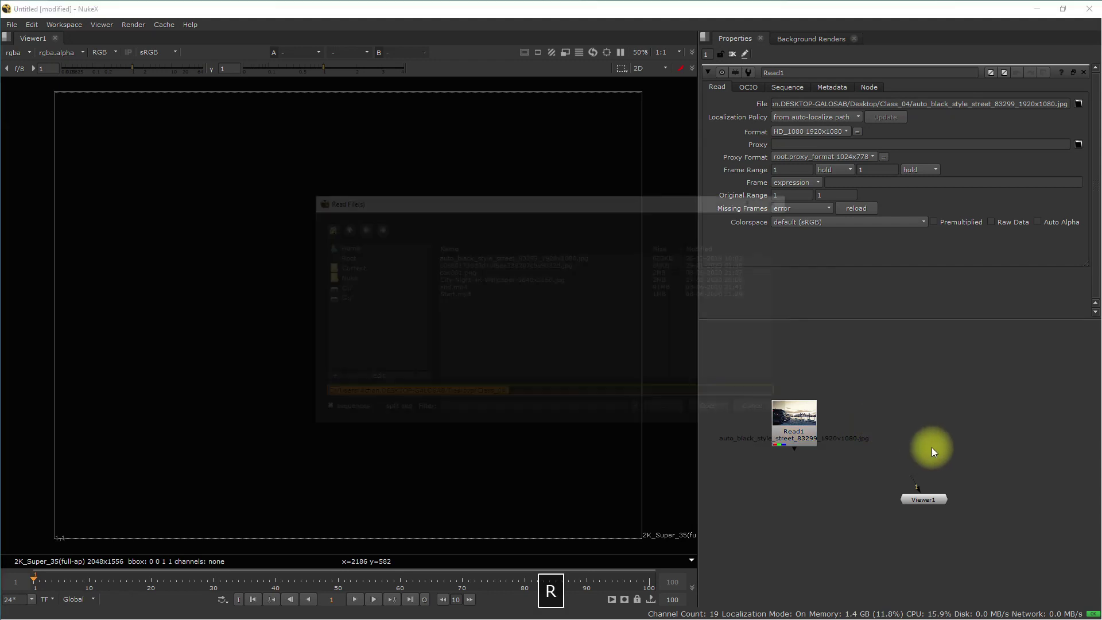
click(450, 274)
double_click(450, 274)
drag(912, 422, 1003, 420)
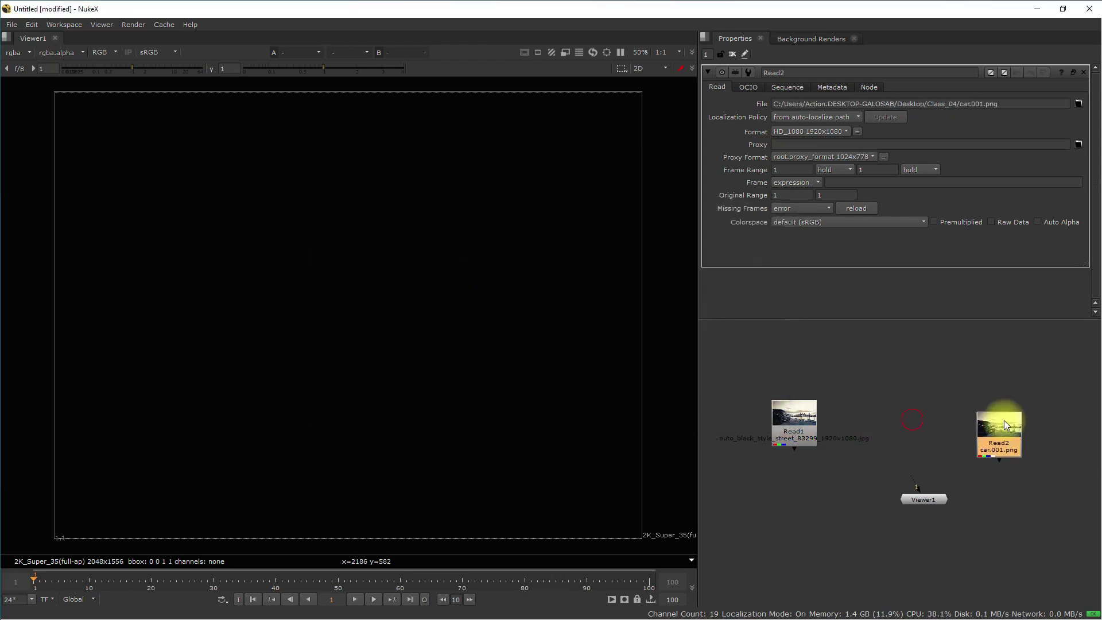
drag(831, 422, 873, 423)
click(928, 490)
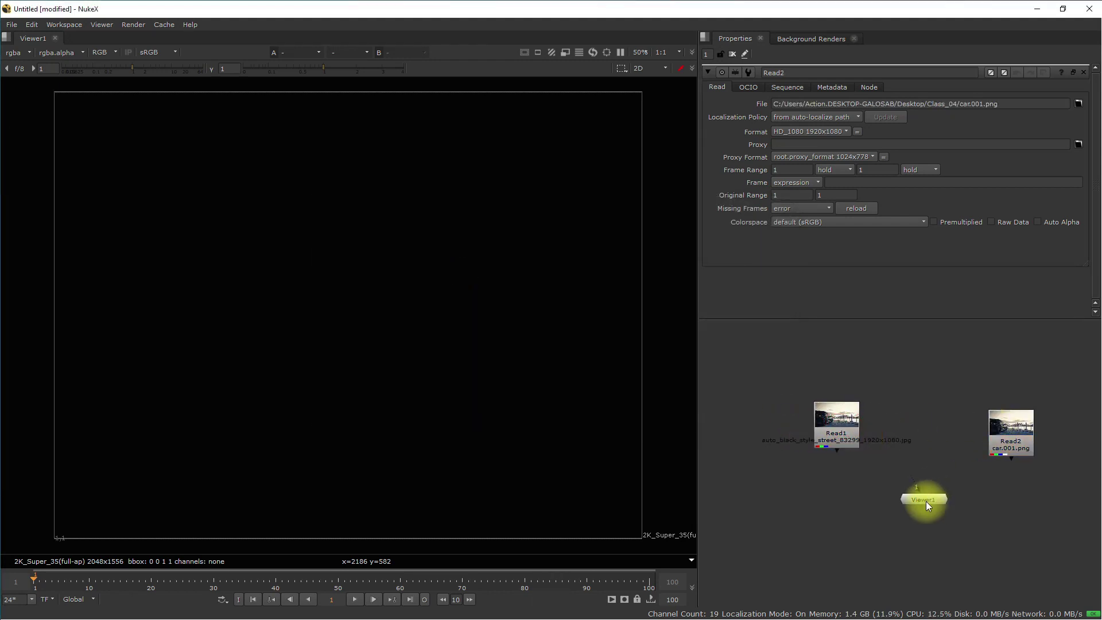
click(918, 453)
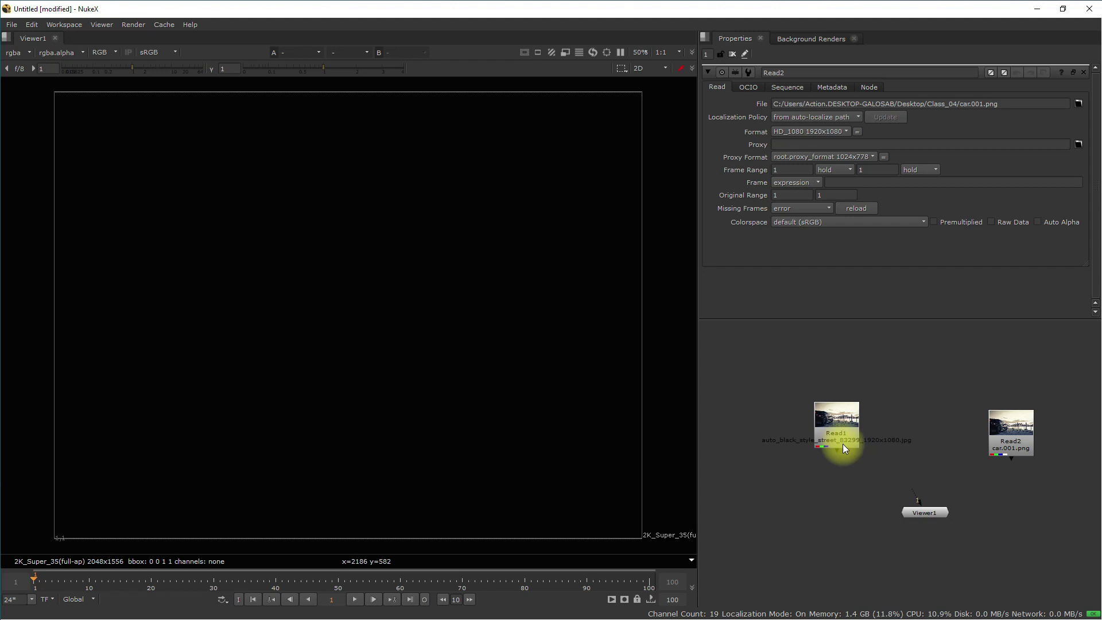
Step: Connect Read1 to Viewer1 to display the street photo
scroll(844, 452, up, 8)
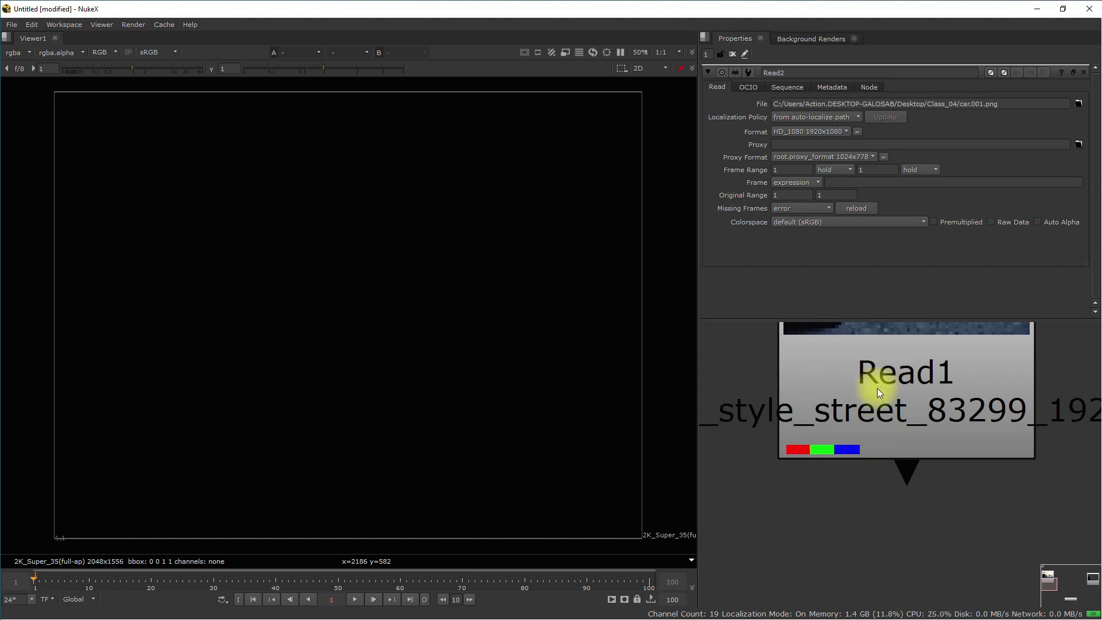
click(921, 442)
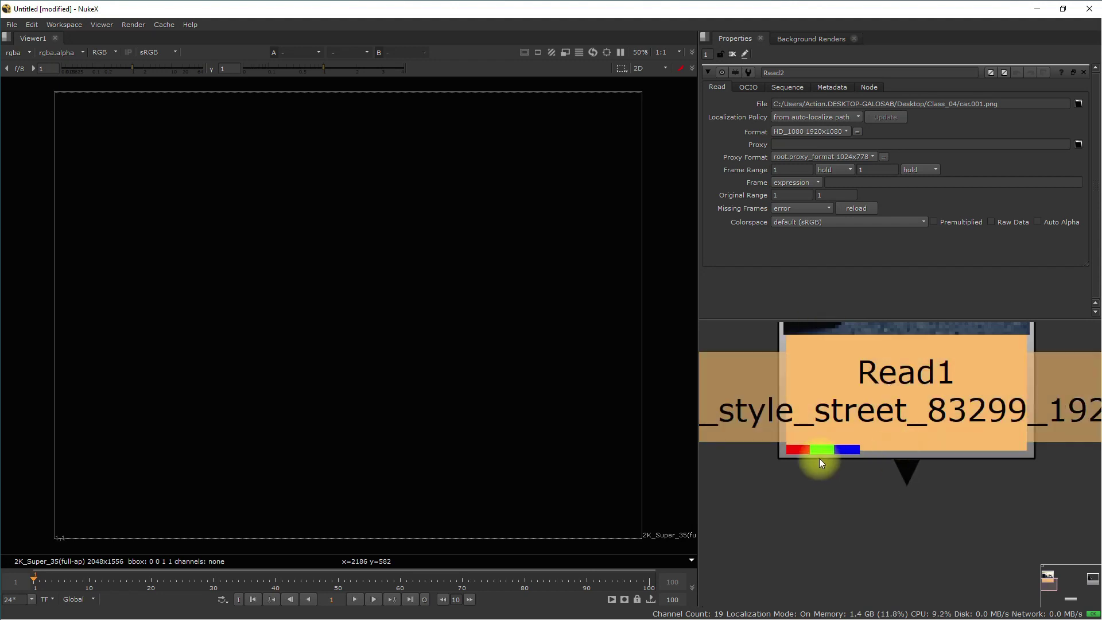
key(1)
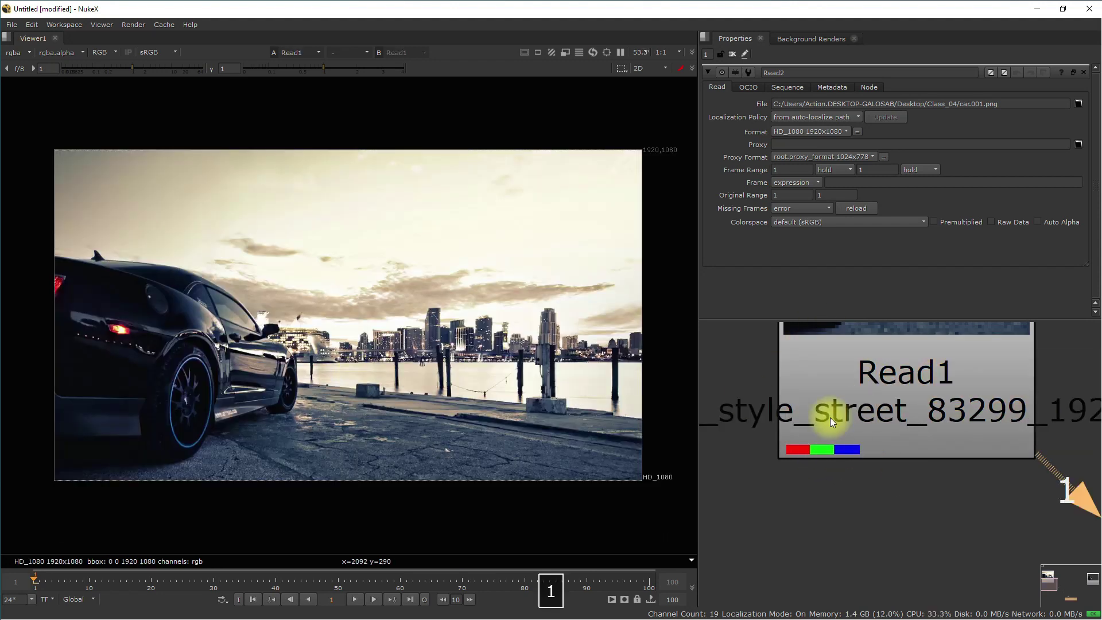
click(803, 453)
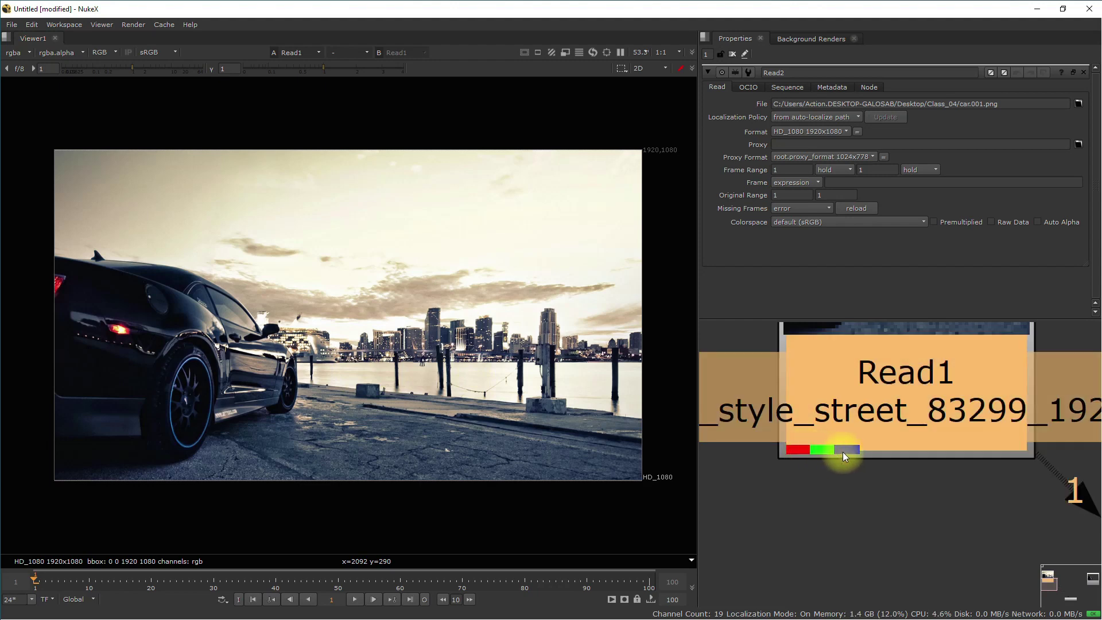
Step: Show Read2 in the viewer and nudge its node slightly right and down
scroll(843, 454, down, 5)
click(886, 446)
scroll(883, 446, up, 3)
key(1)
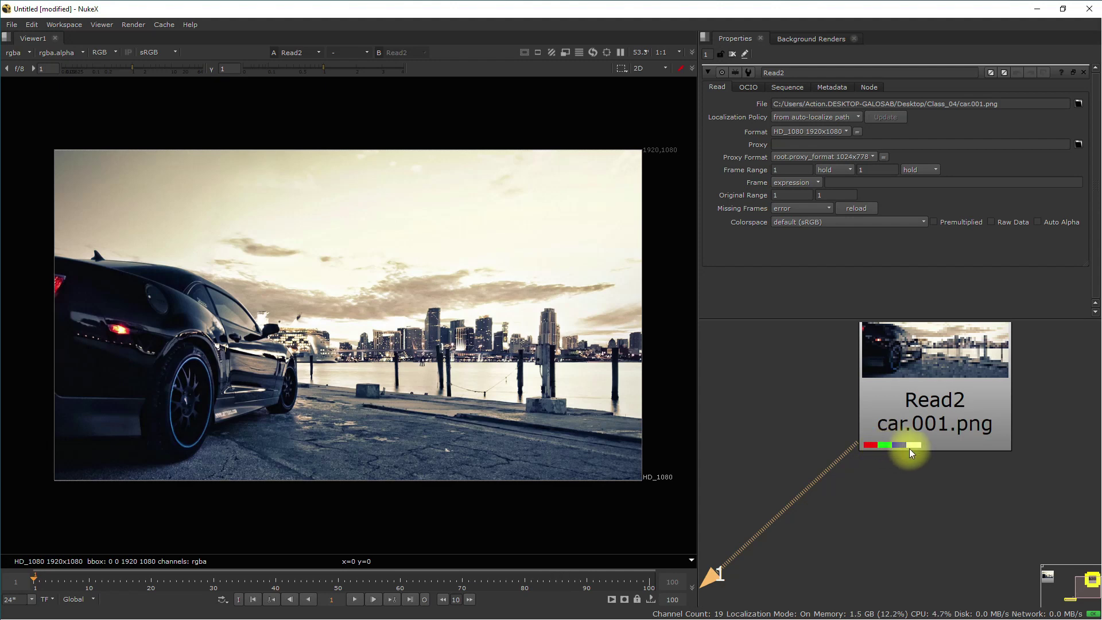
scroll(909, 448, up, 3)
click(905, 435)
drag(905, 434, 917, 438)
Step: Frame all nodes and reconnect Viewer1's input from Read2 back to Read1
scroll(895, 453, down, 1)
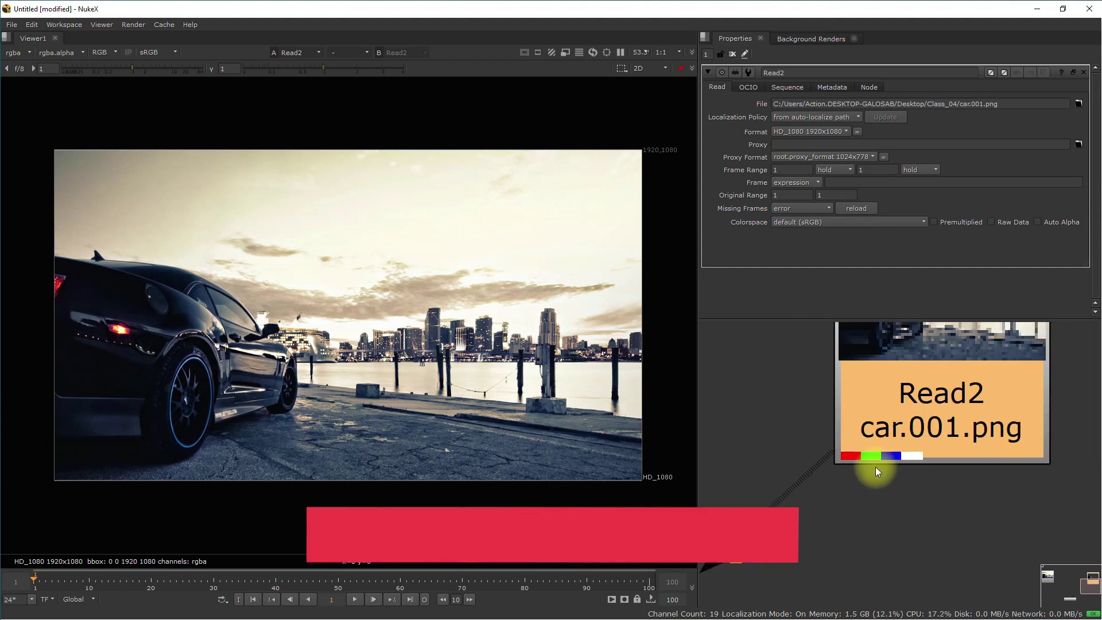
scroll(907, 456, down, 3)
key(f)
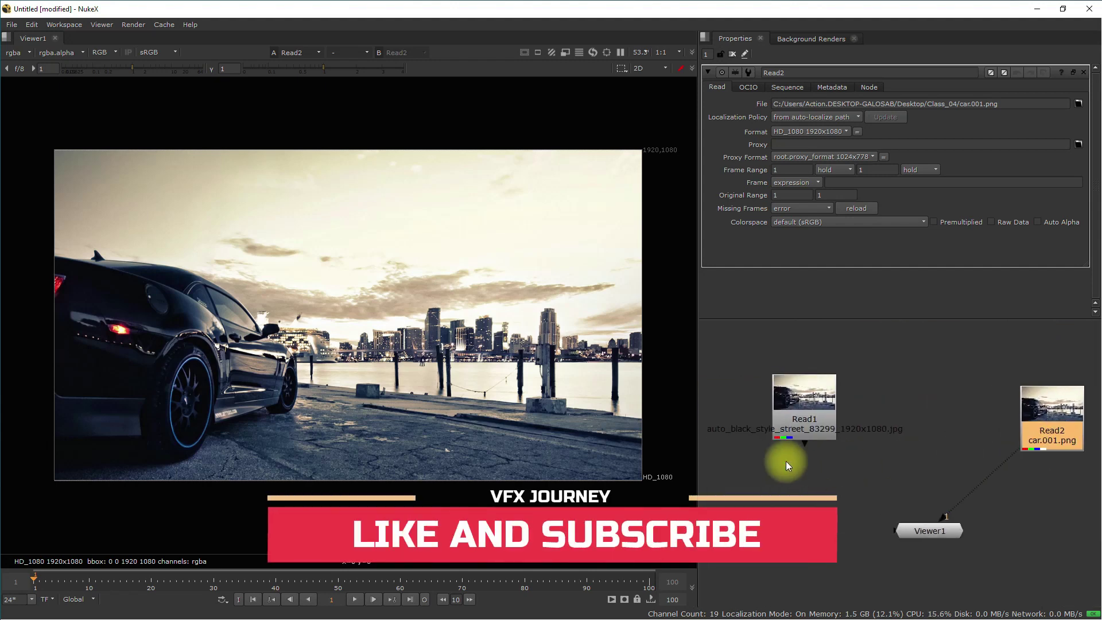
scroll(798, 404, up, 5)
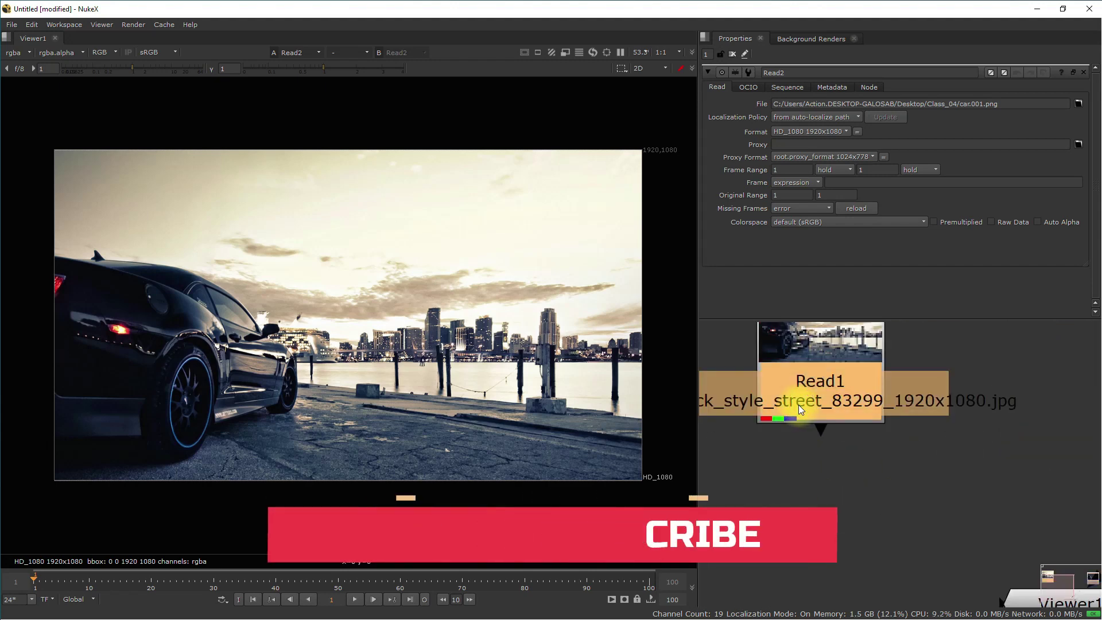
scroll(811, 474, down, 2)
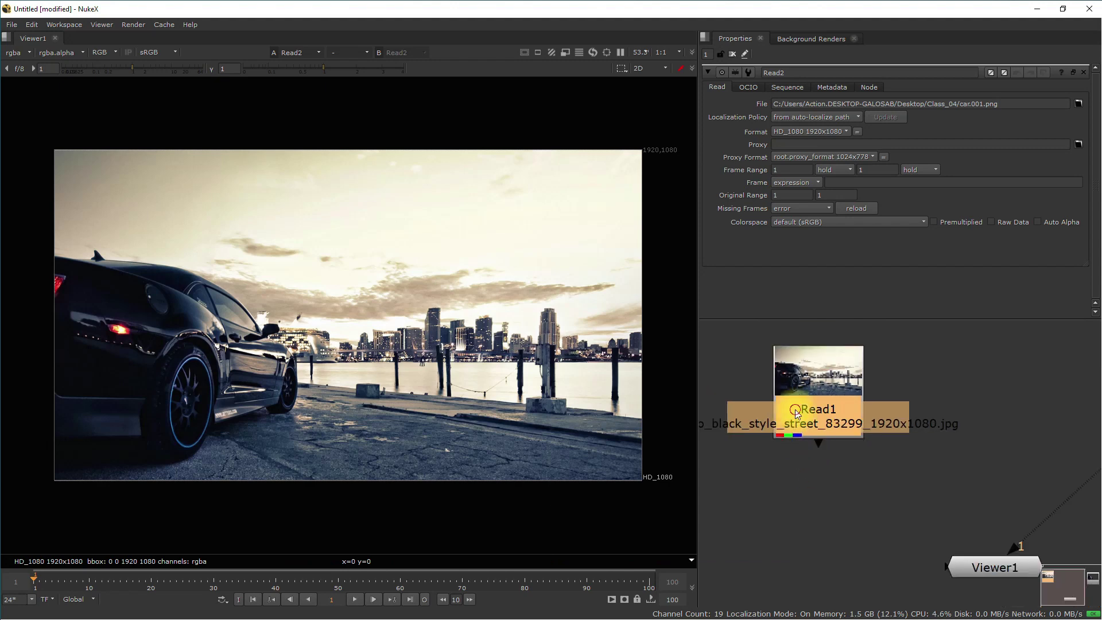
scroll(975, 451, down, 1)
key(f)
drag(964, 450, 762, 412)
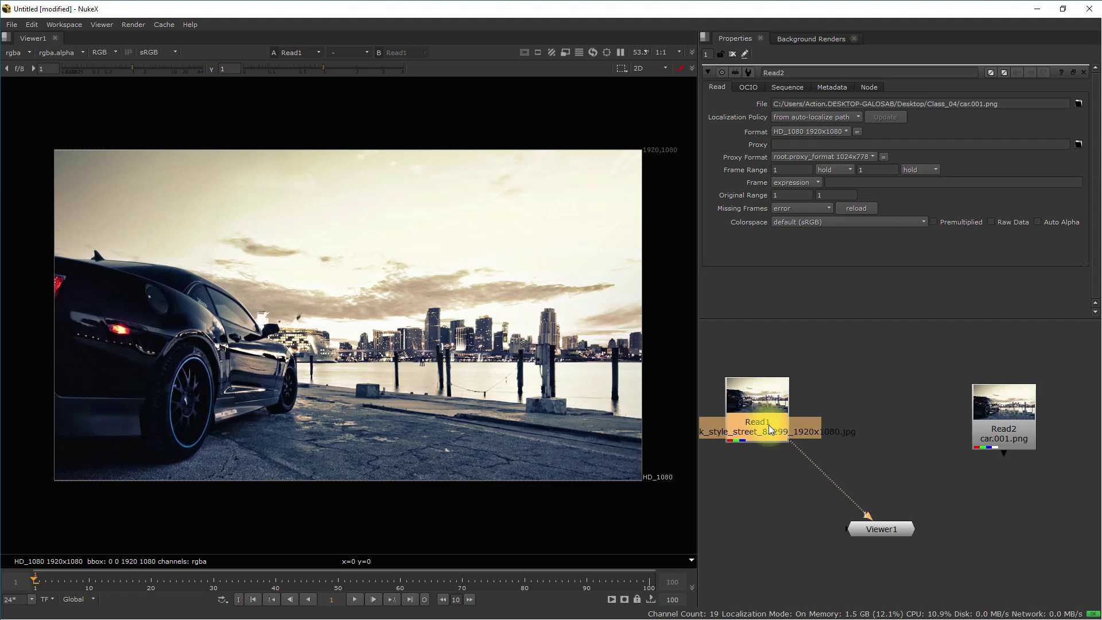
scroll(890, 423, up, 5)
scroll(916, 420, down, 5)
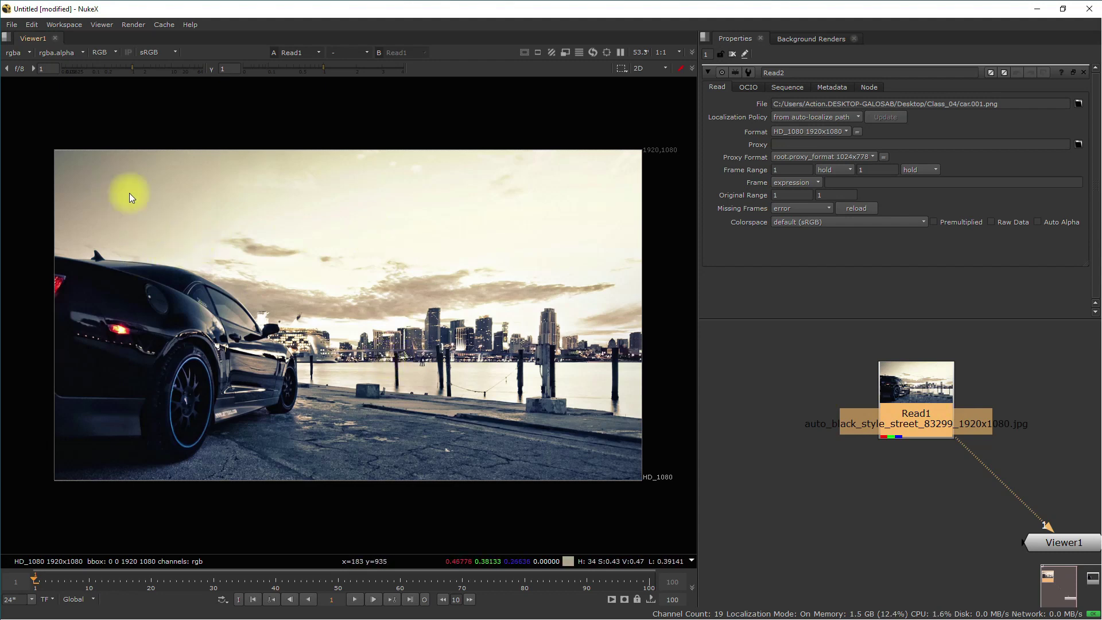
Step: Show the street photo's red, green and blue channels one at a time in the viewer
click(421, 271)
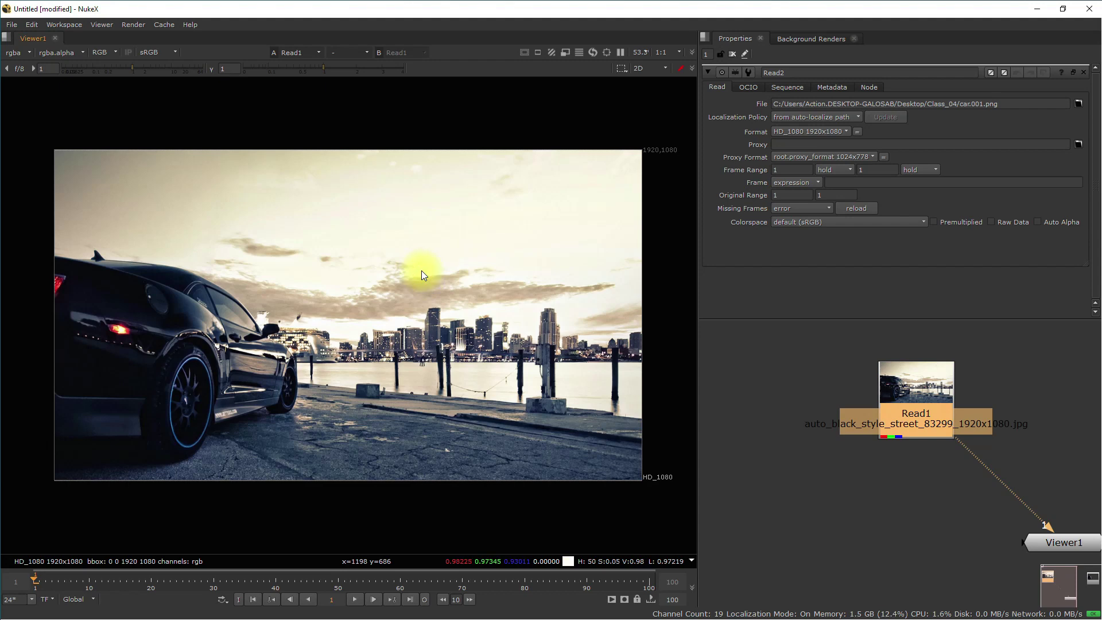
key(r)
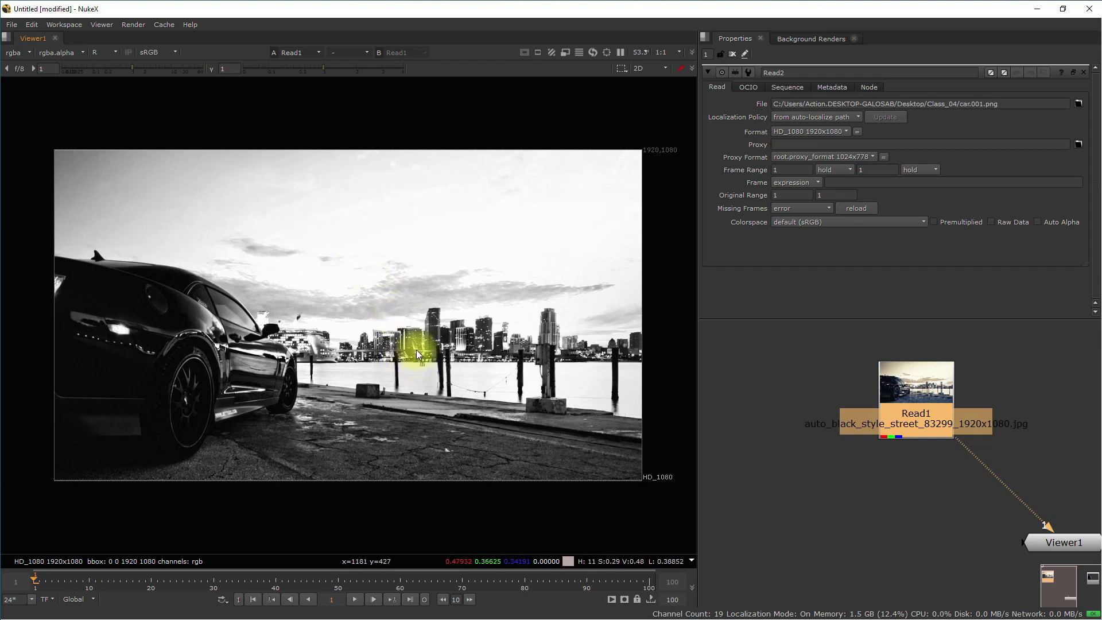
scroll(806, 438, down, 1)
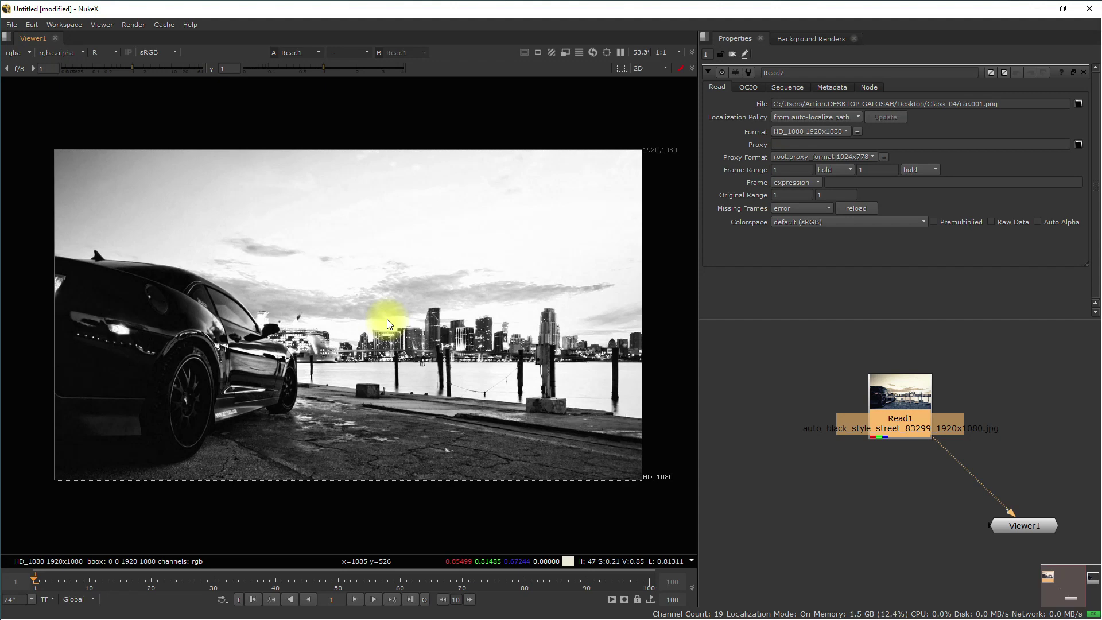
key(g)
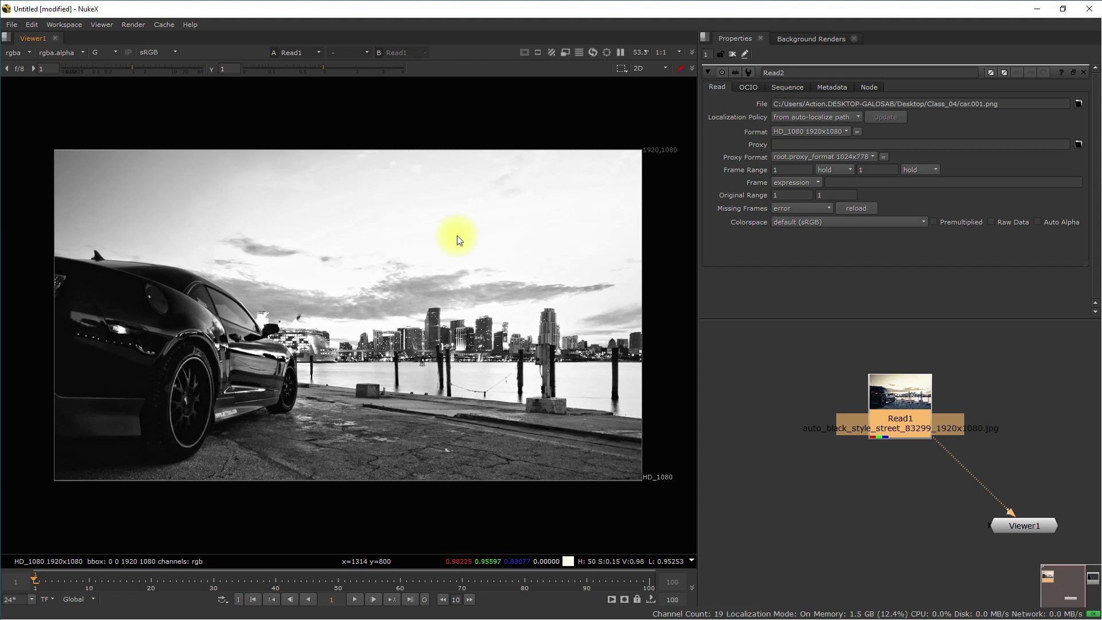
key(b)
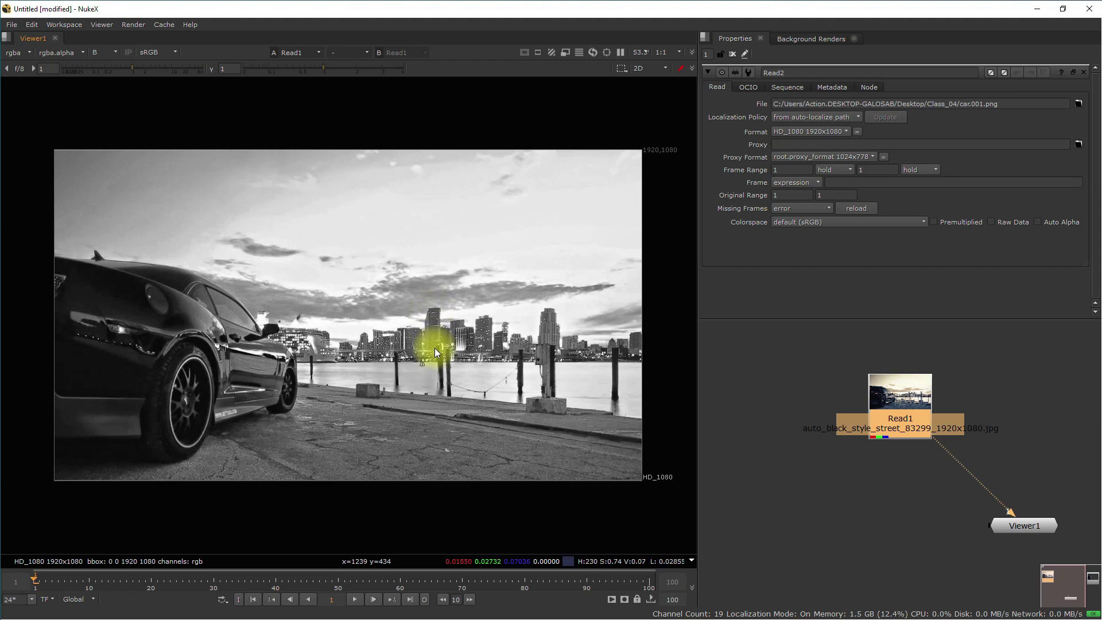
Step: Cycle through red, blue and green again, then return to the full-colour image
key(r)
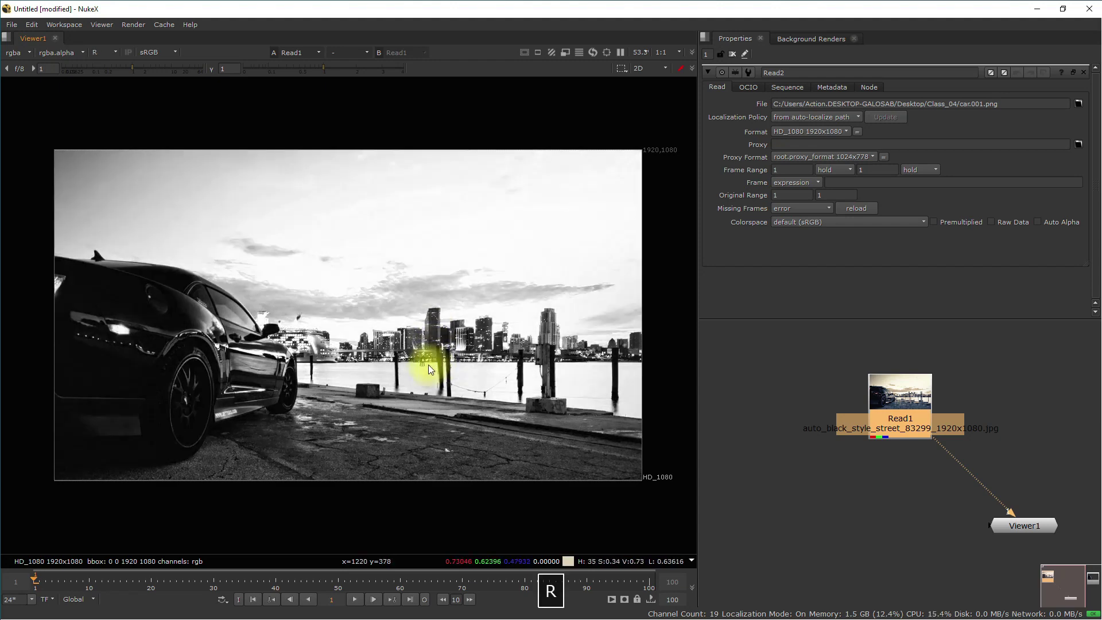
key(b)
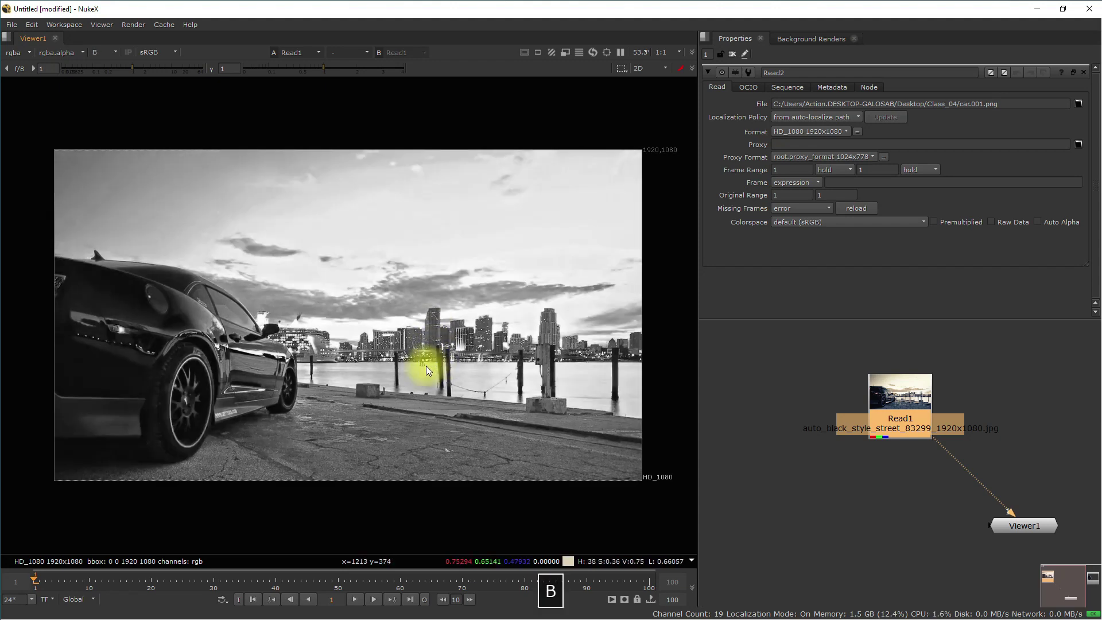
key(g)
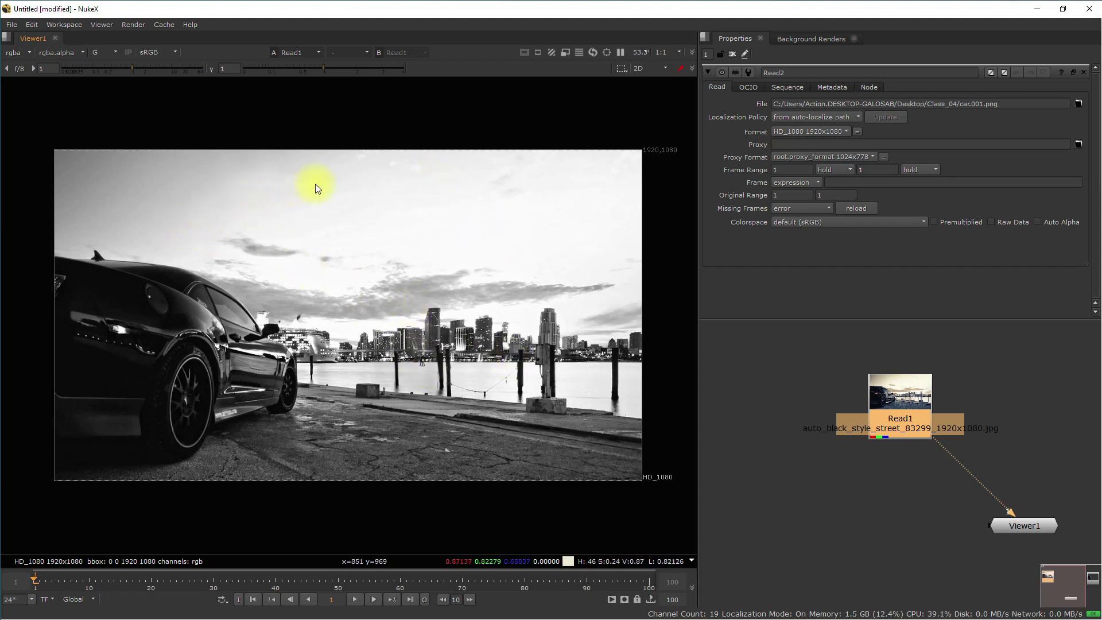
key(r)
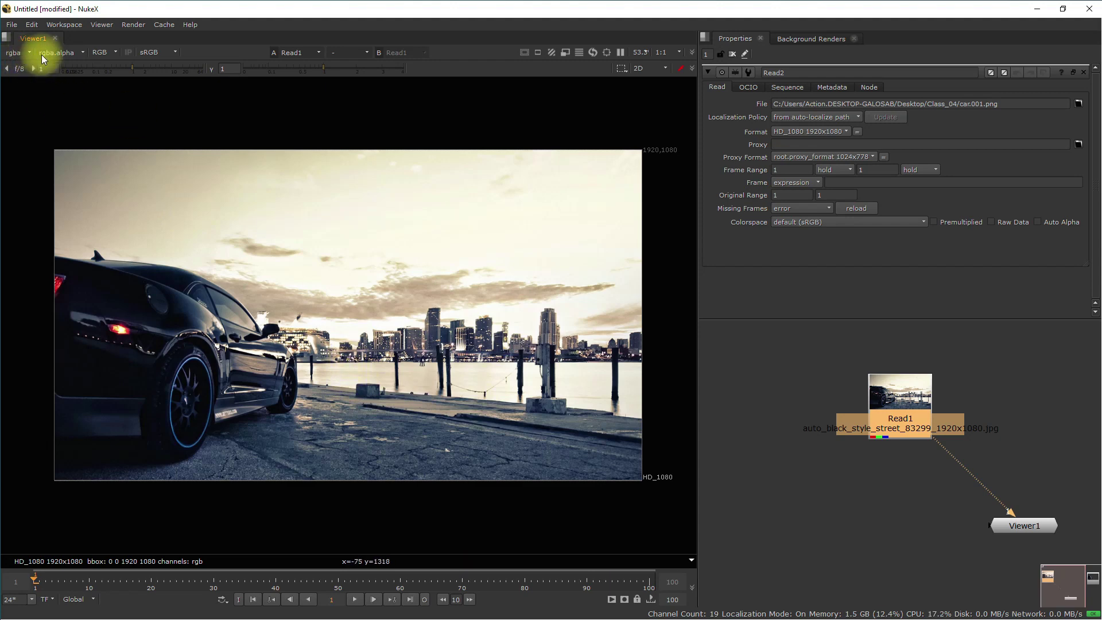
Step: Pick Red, Green and Blue in turn from the viewer channel dropdown
click(110, 54)
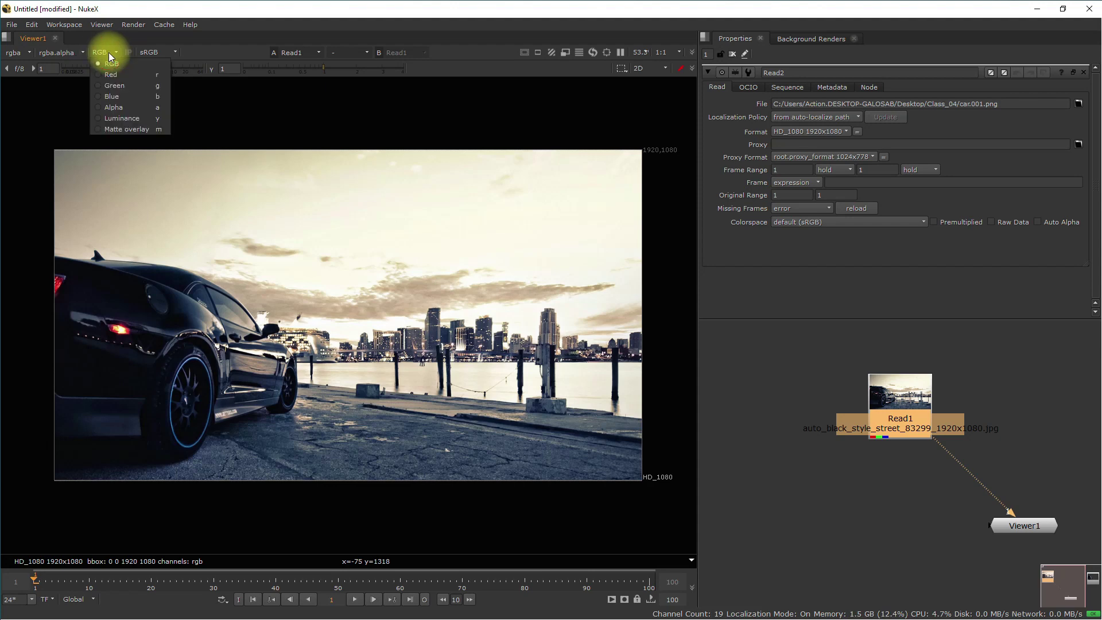
click(156, 78)
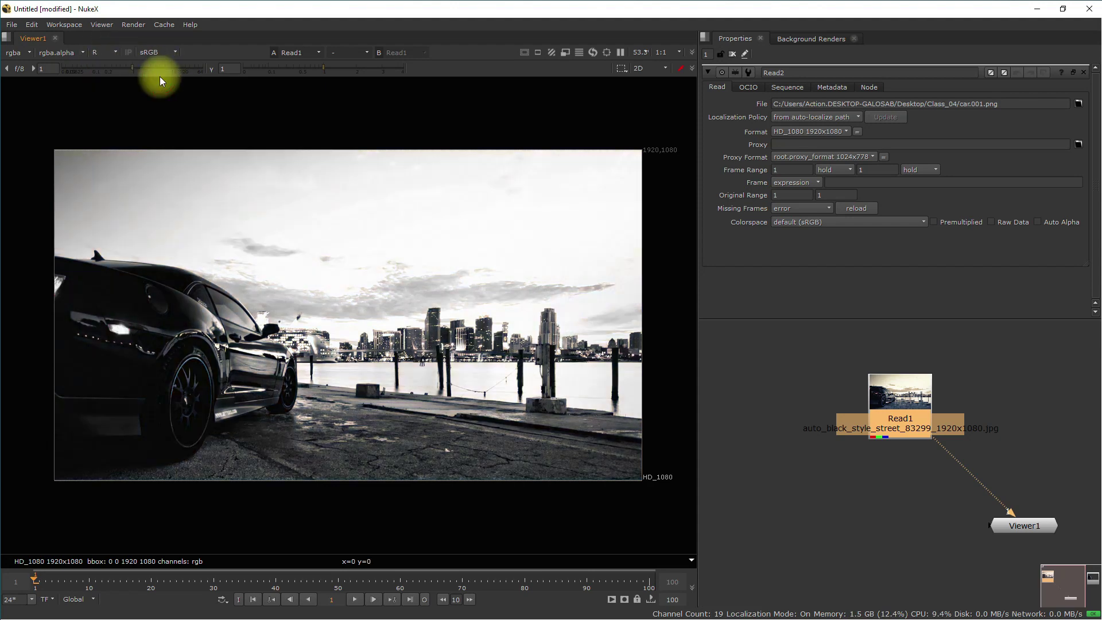
click(106, 52)
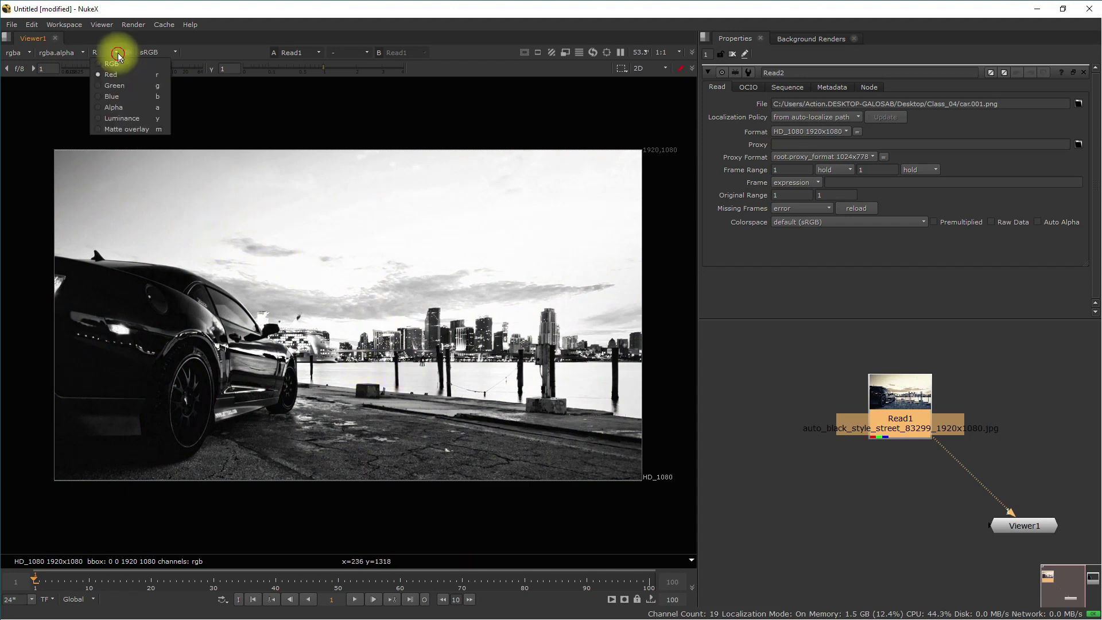
click(122, 80)
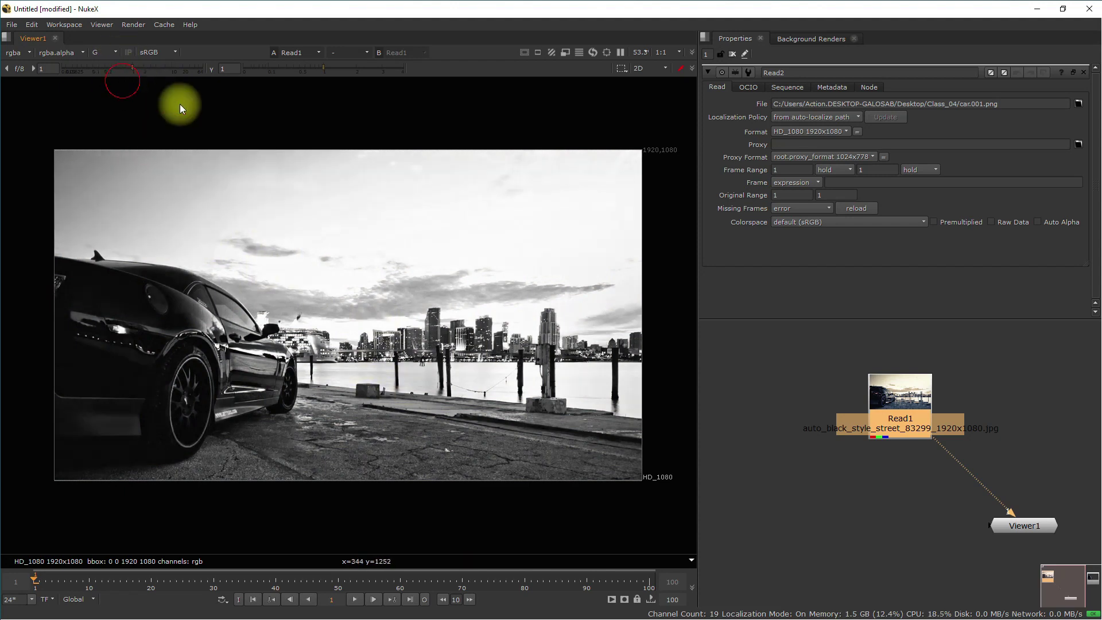
click(107, 53)
click(121, 98)
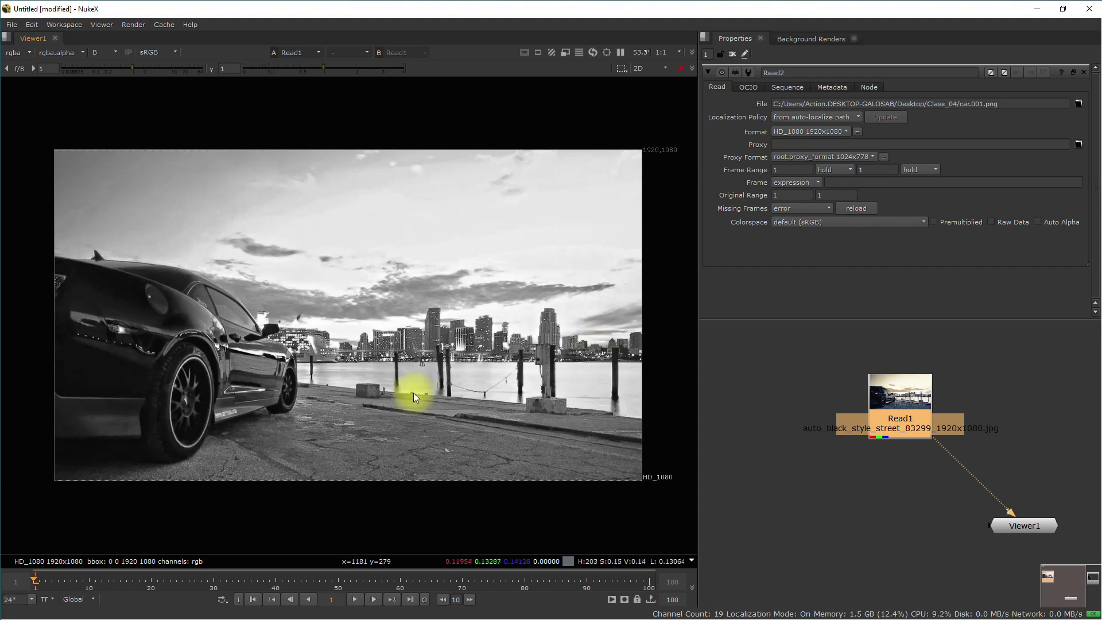
Step: View the photo's Alpha channel to confirm it is empty
click(106, 52)
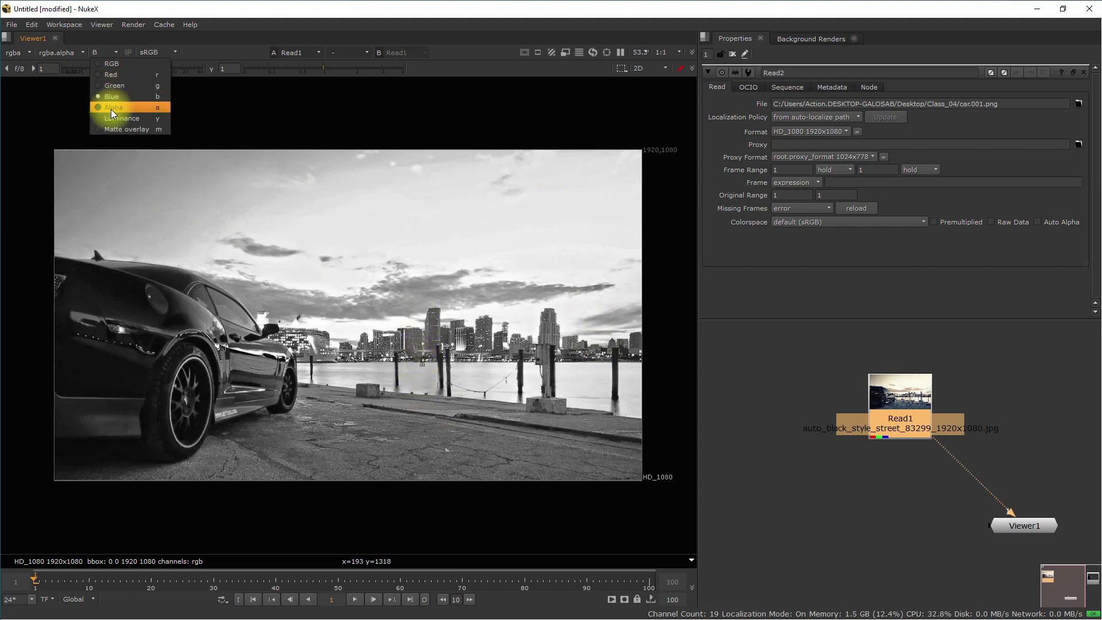
click(157, 111)
key(a)
key(a)
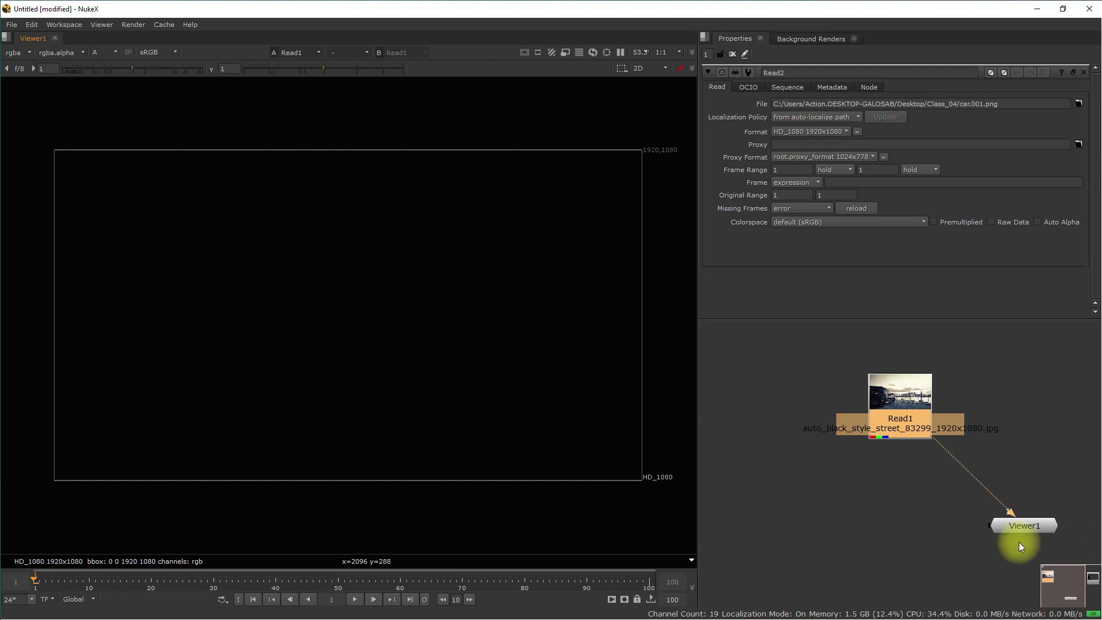
scroll(878, 441, up, 5)
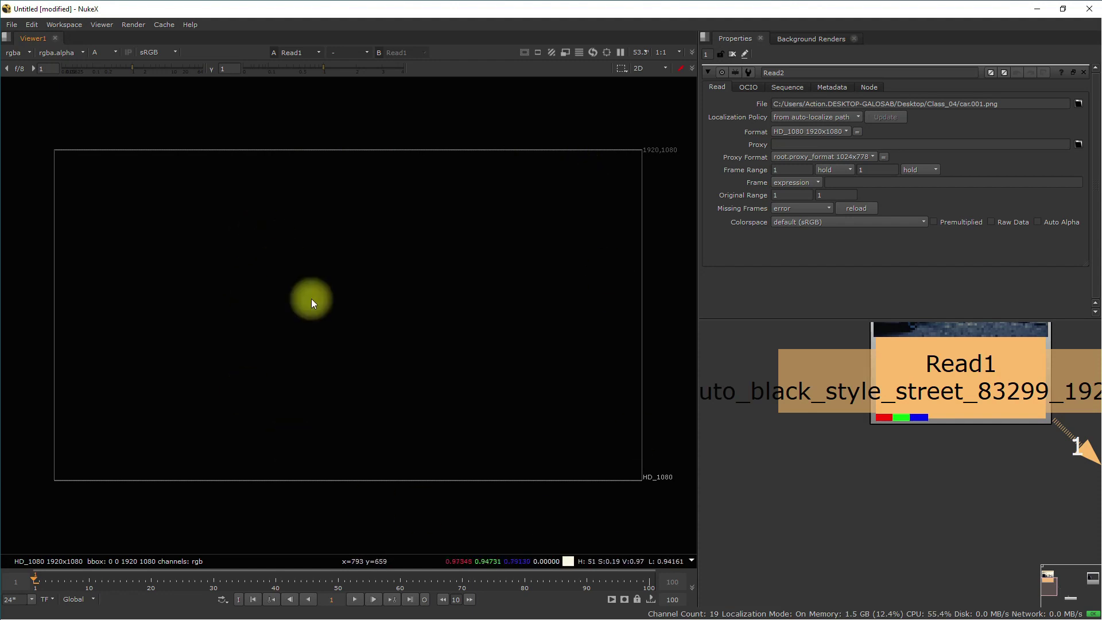
click(107, 54)
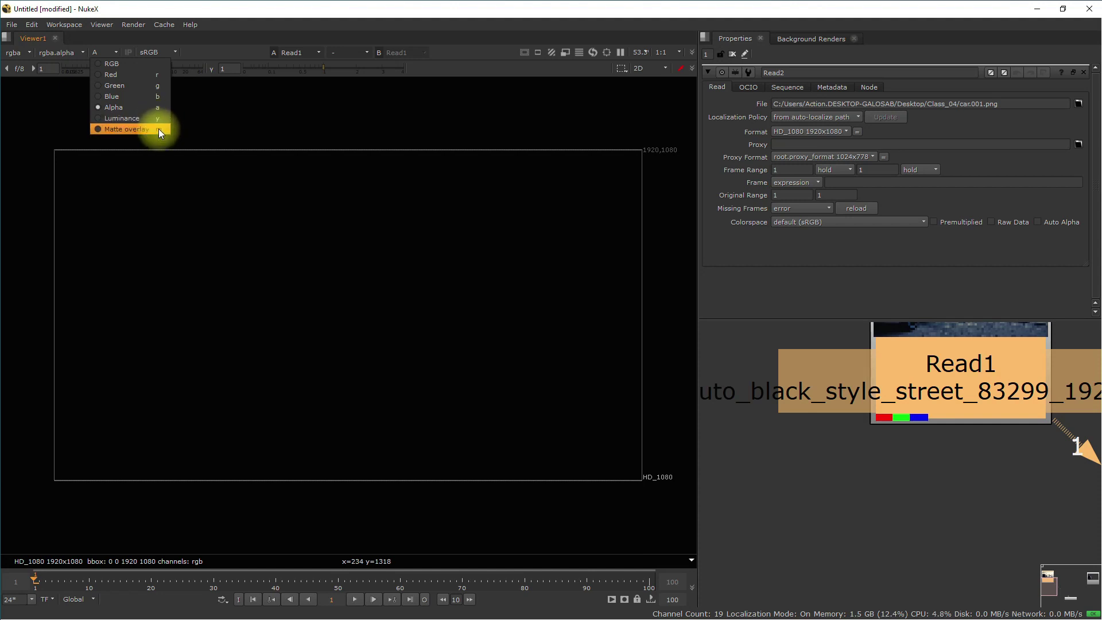
click(417, 328)
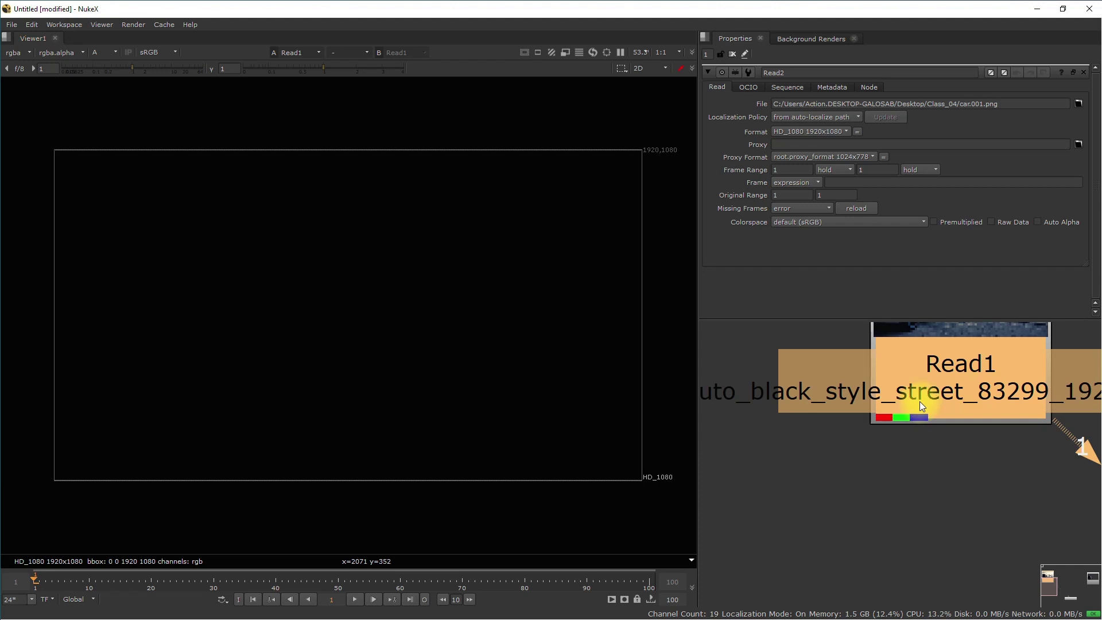
Step: Send Read1 to the viewer, return to colour and show it as luminance (Y)
click(919, 402)
key(1)
key(1)
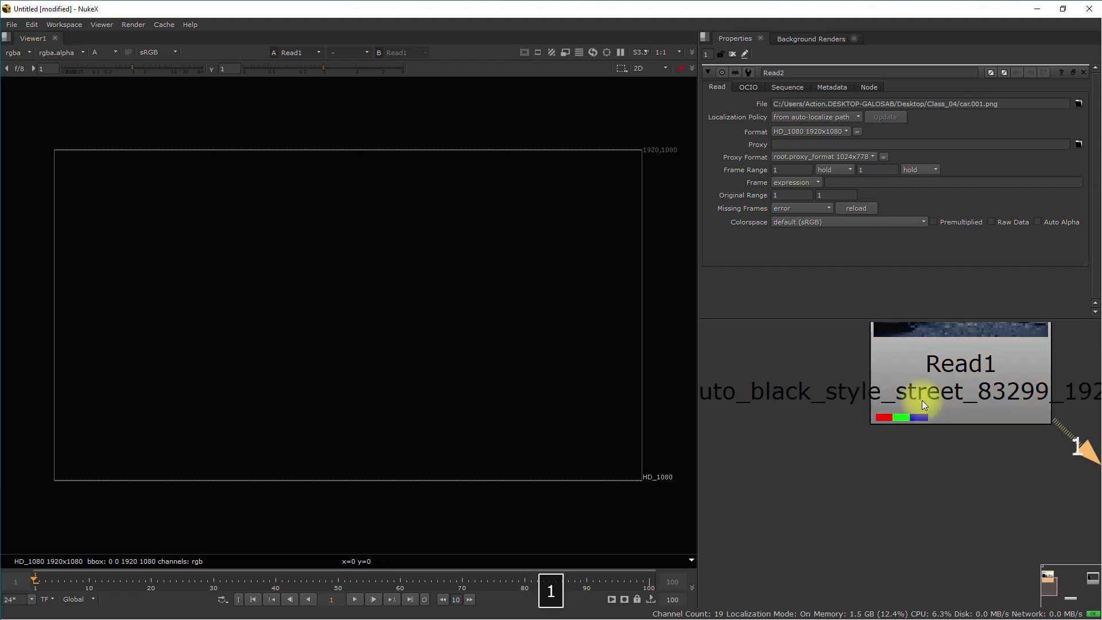
key(a)
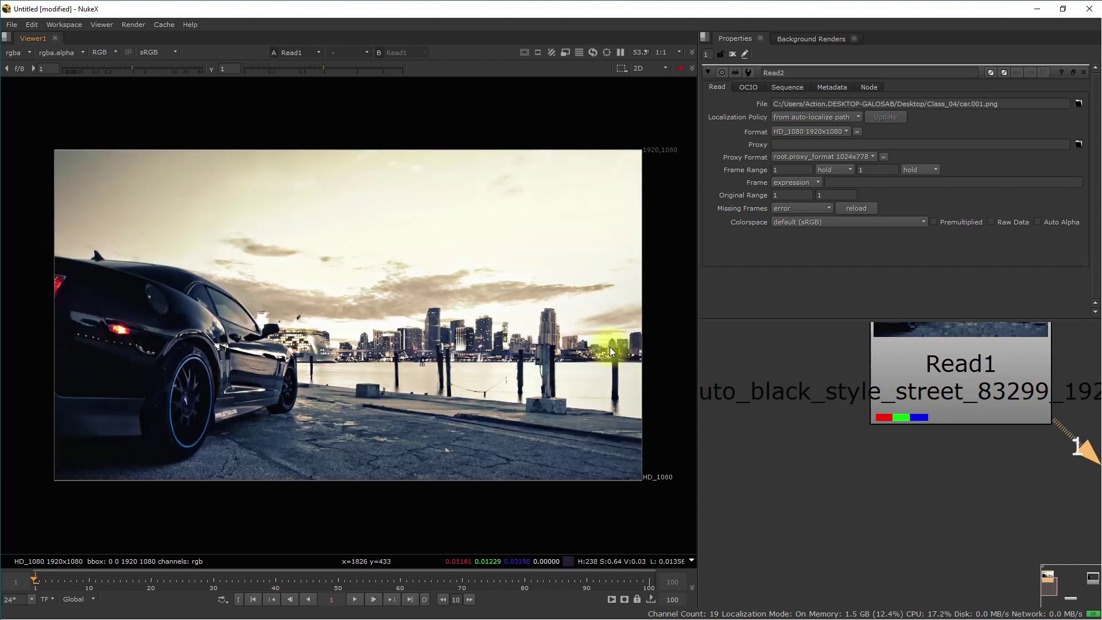
key(y)
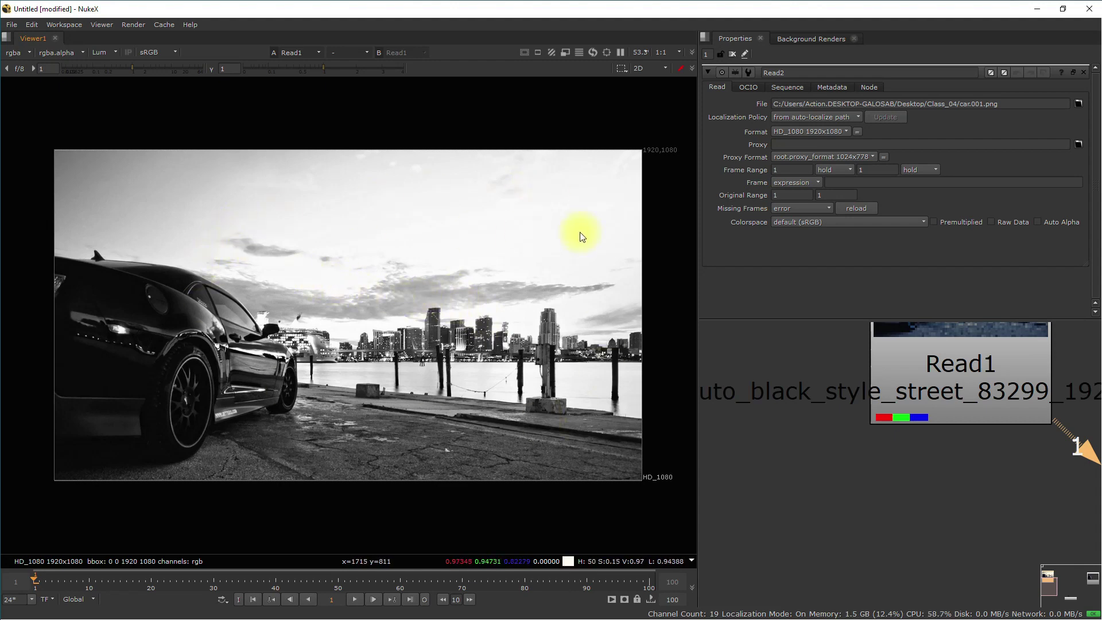
Step: Switch the viewer to the Matte overlay view, then close the channel list
click(115, 53)
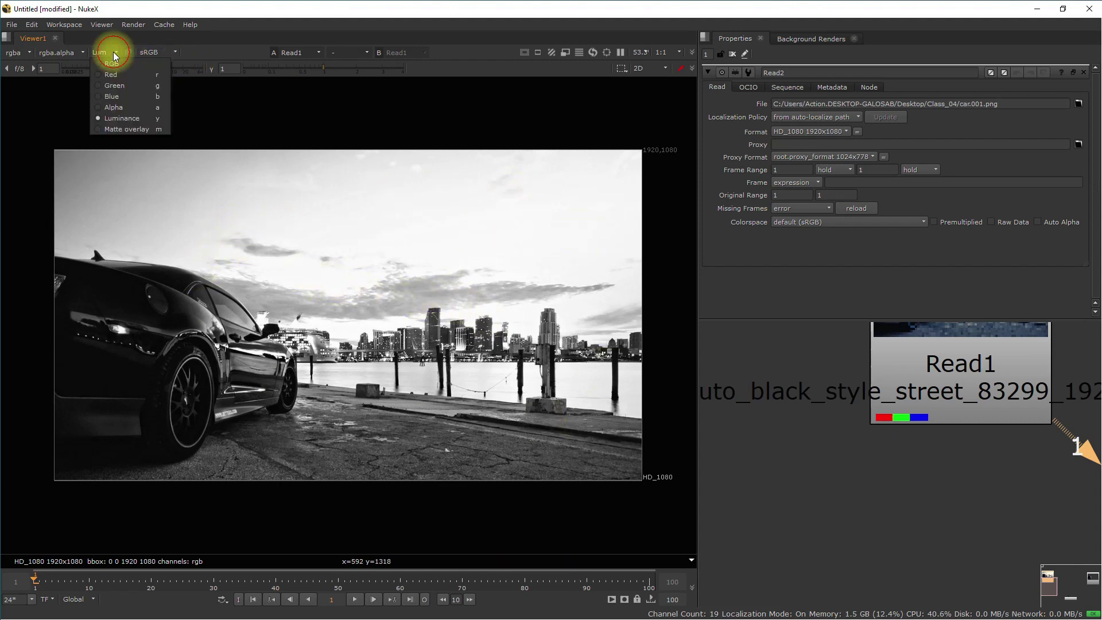
click(119, 129)
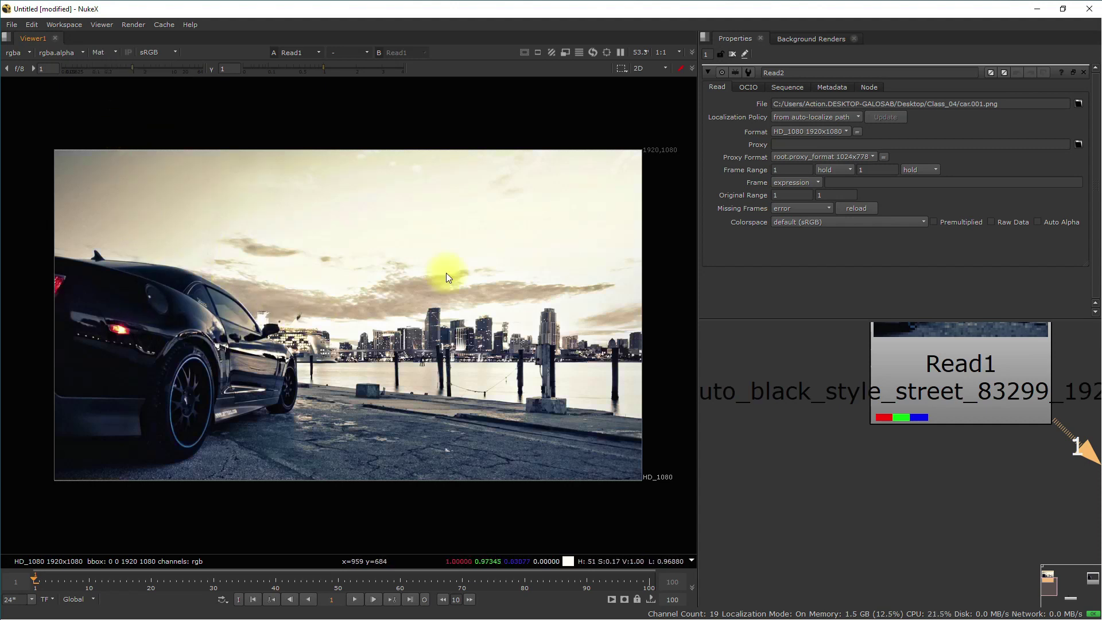
click(115, 52)
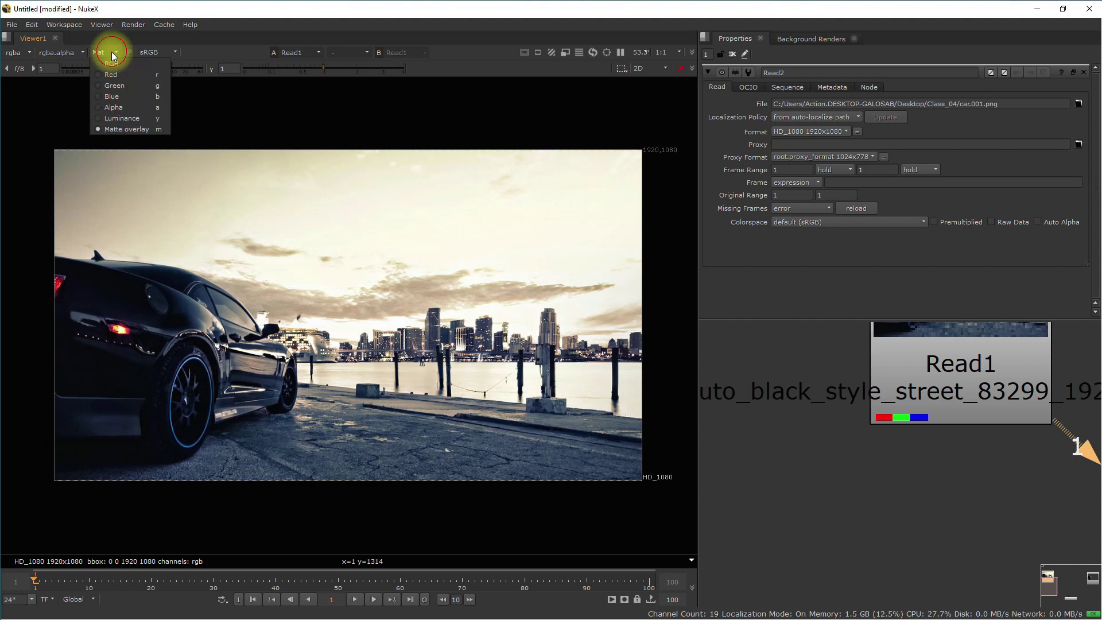
click(143, 122)
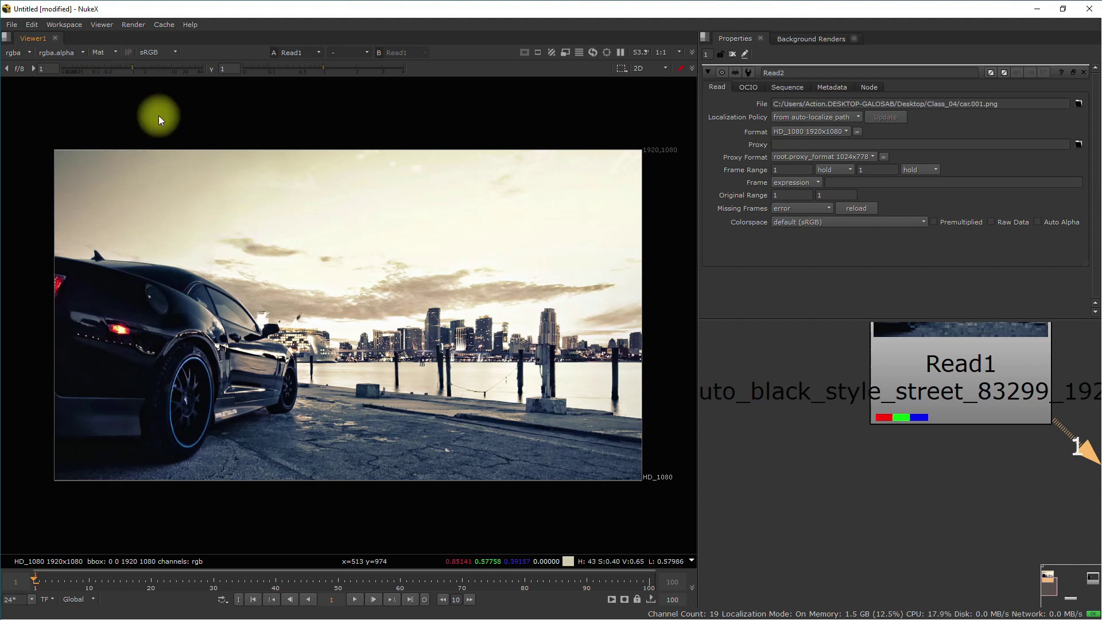
Step: Frame the node graph and connect Viewer1 to Read2 to show car.001.png
key(m)
key(r)
key(r)
scroll(953, 416, down, 2)
key(f)
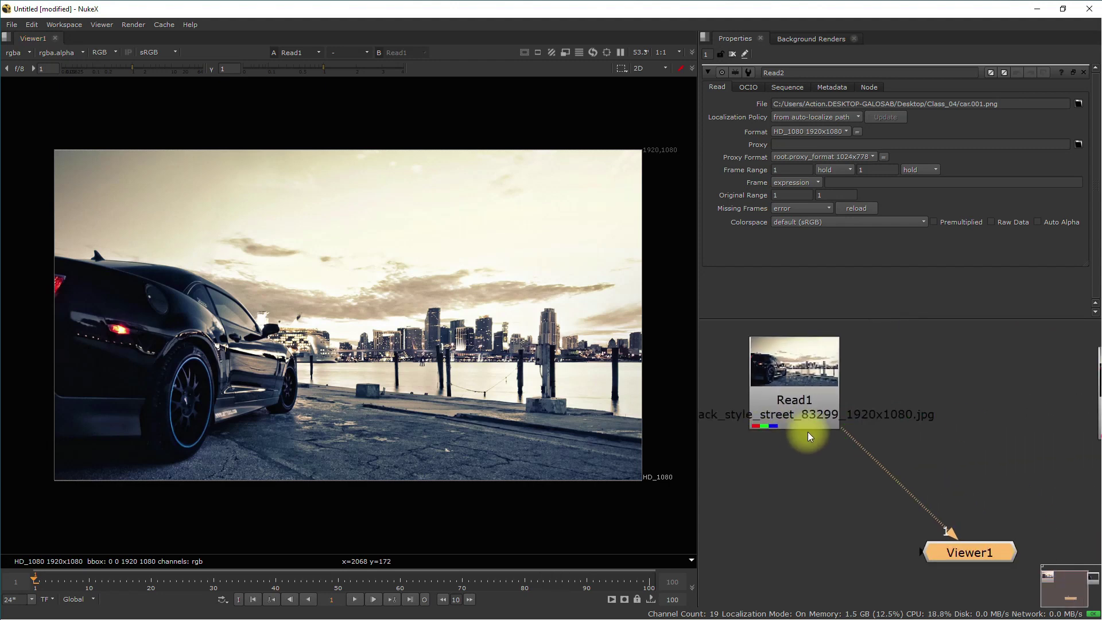
drag(959, 455, 993, 422)
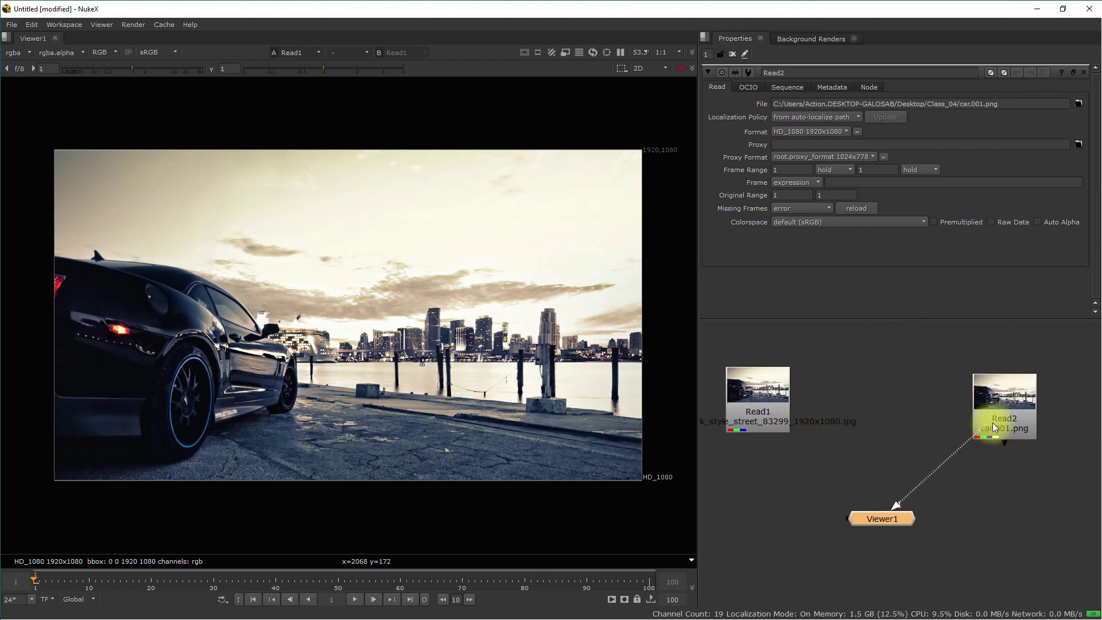
scroll(999, 422, up, 6)
click(838, 424)
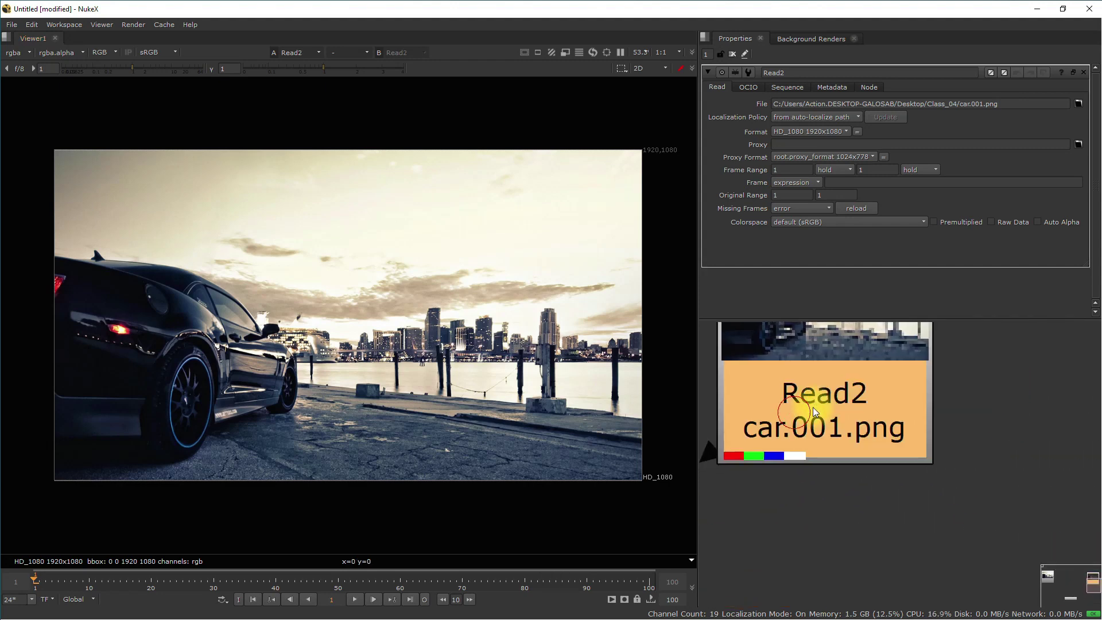
Step: Check Read2's red, green and blue channels, toggle its alpha matte, ending on RGB
key(r)
key(g)
key(b)
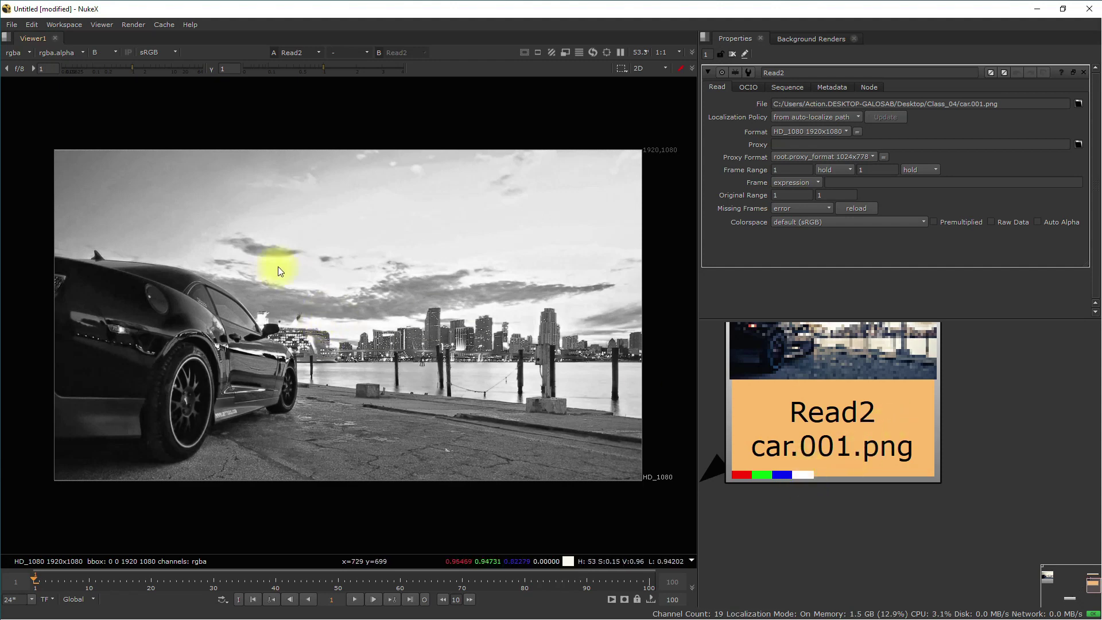
key(a)
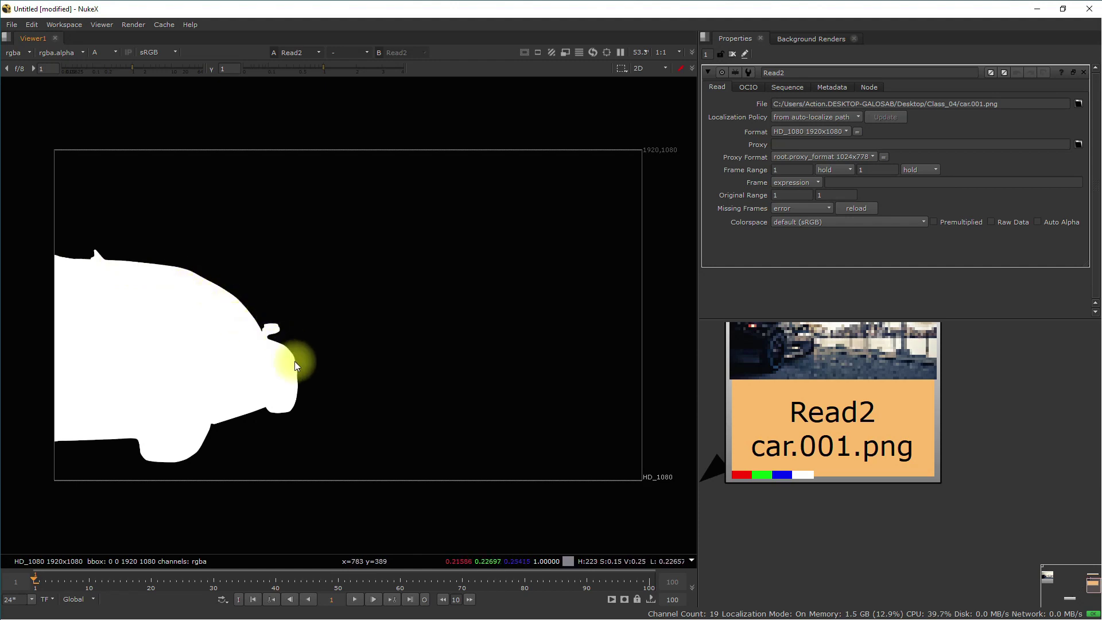
key(a)
key(a)
key(a)
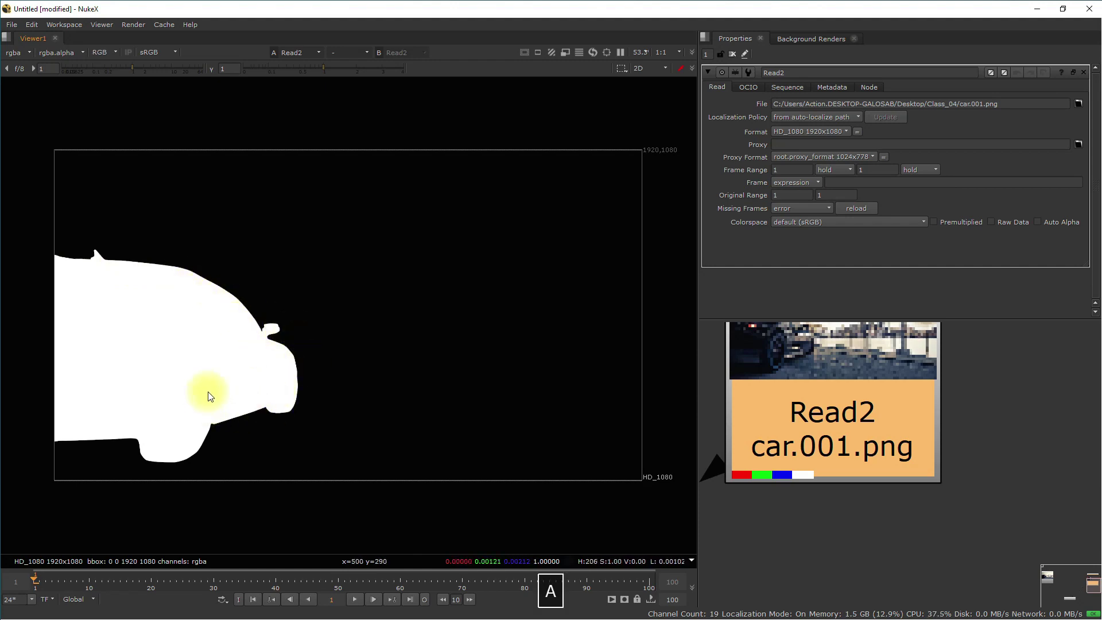
key(a)
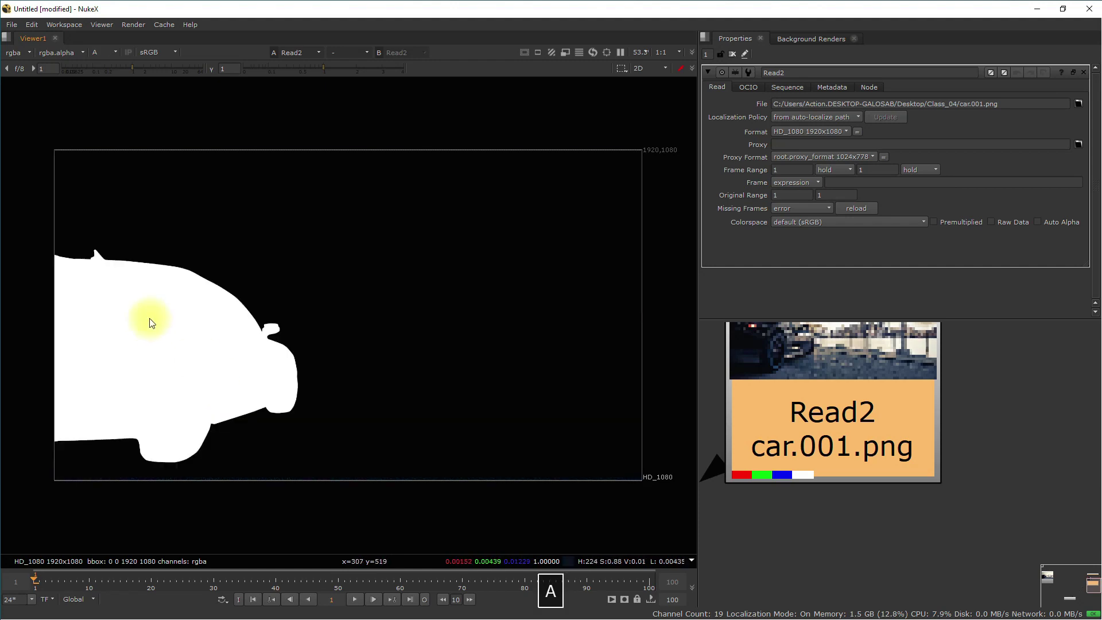
key(a)
key(a)
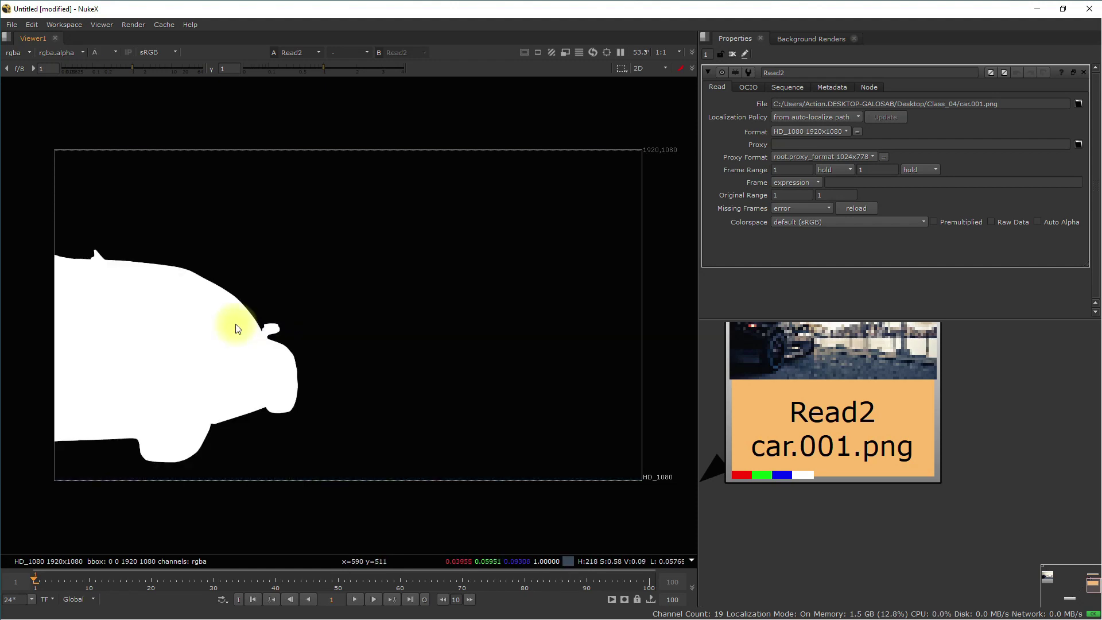
key(a)
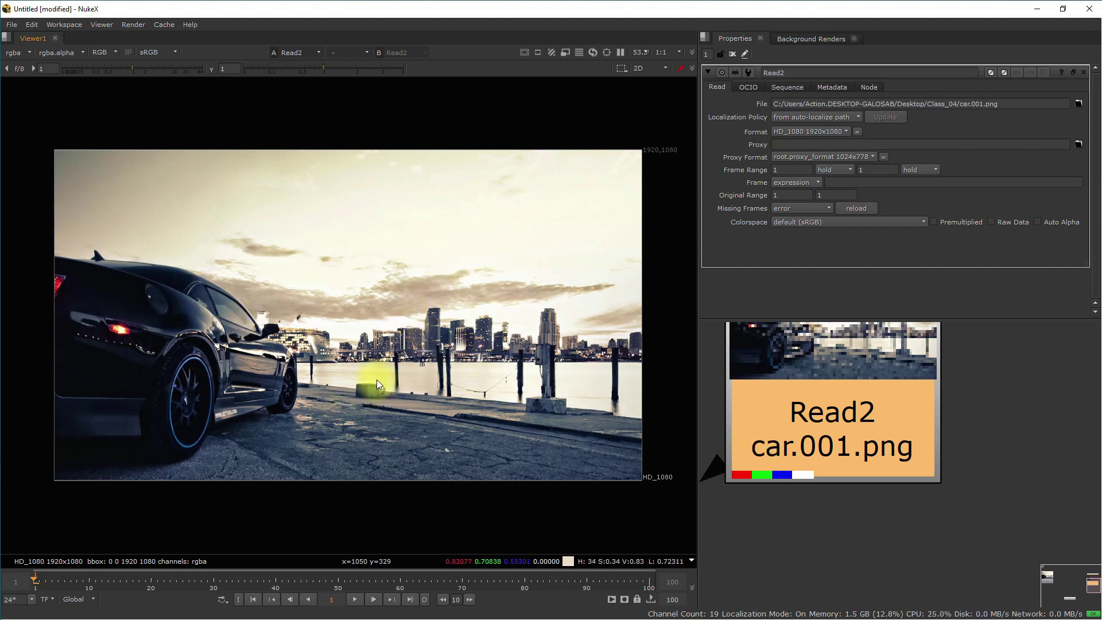
scroll(907, 493, down, 5)
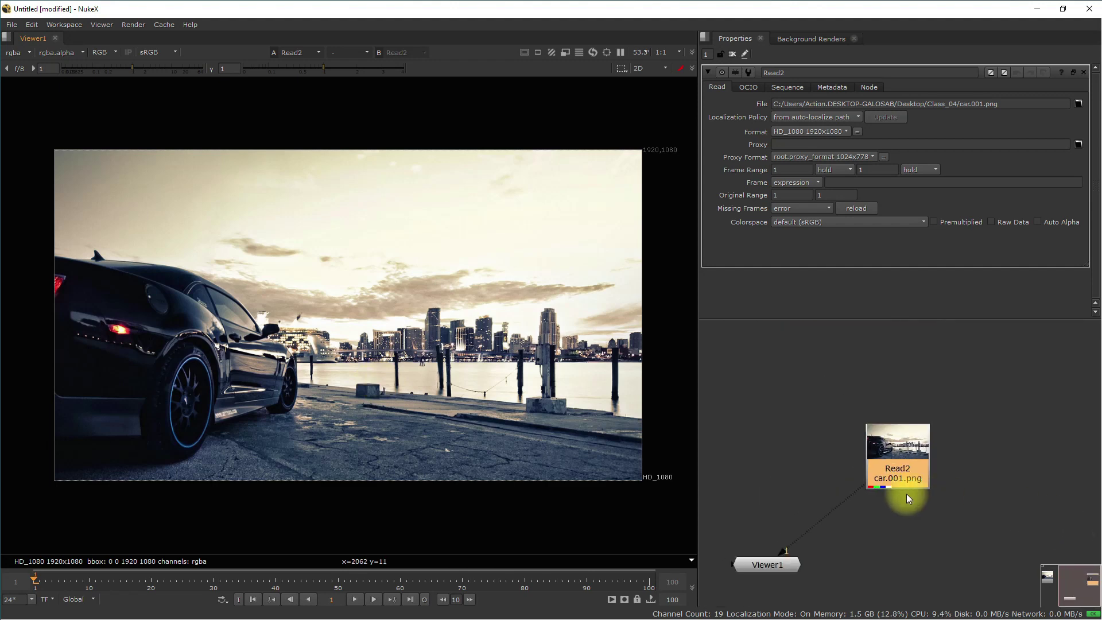
Step: Move Read1 slightly up-left and nudge Read2 upward in the node graph
scroll(849, 470, up, 5)
drag(846, 423, 828, 406)
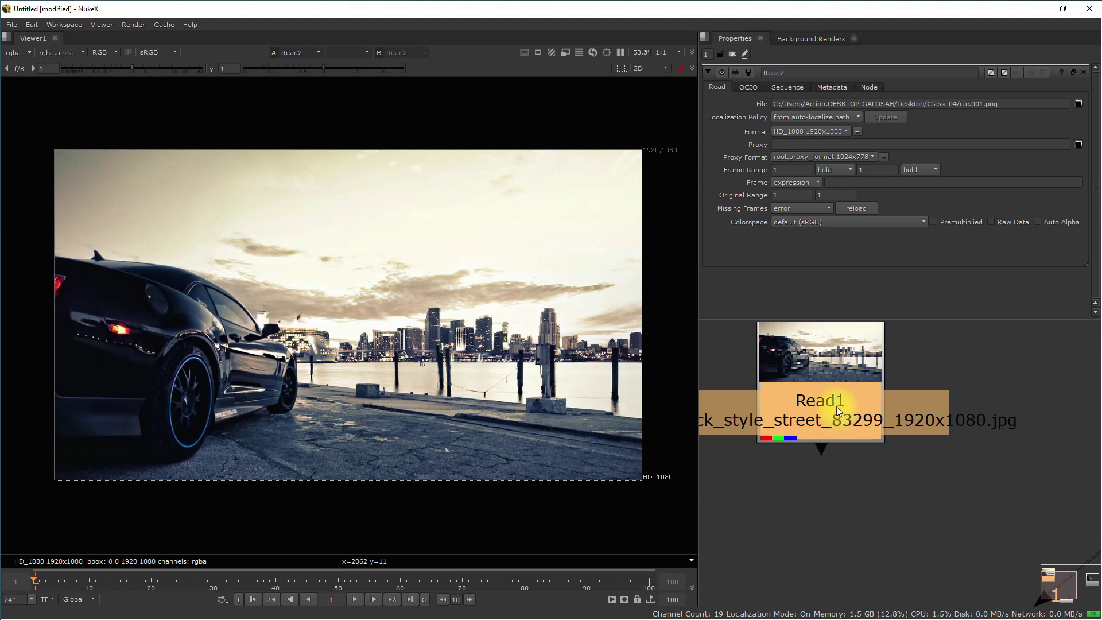
click(891, 493)
scroll(918, 465, down, 3)
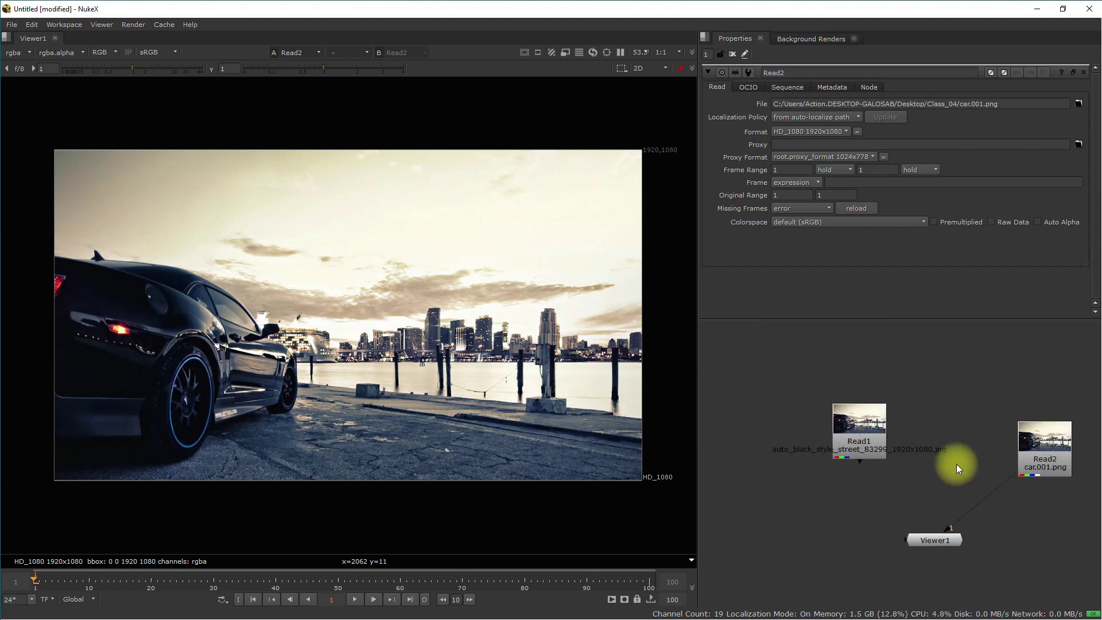
scroll(889, 447, up, 2)
click(957, 440)
drag(955, 436, 952, 427)
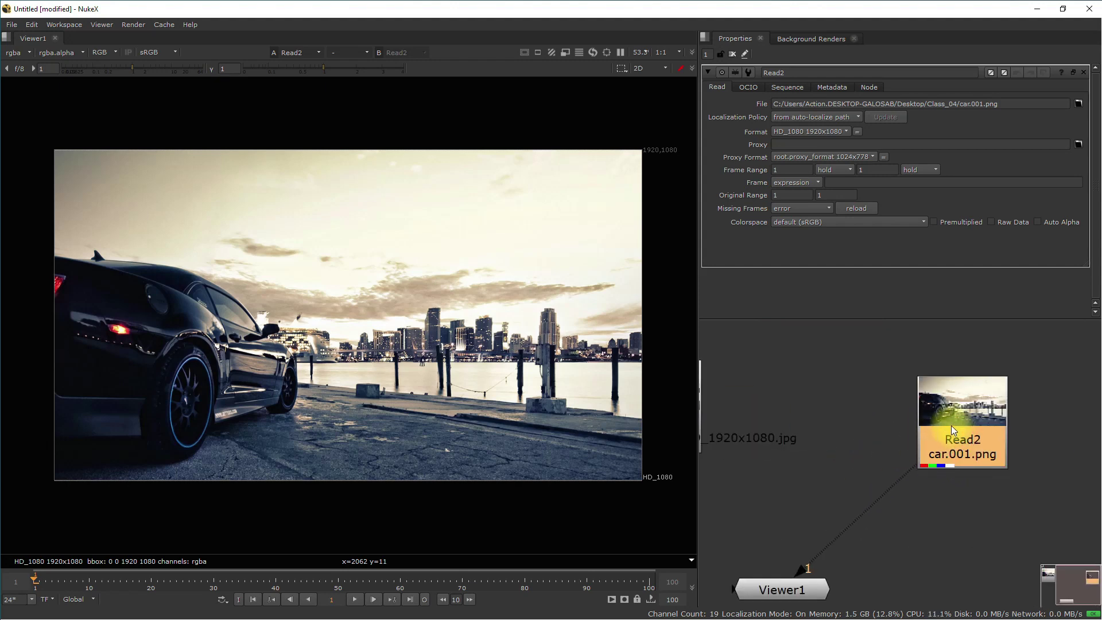
scroll(941, 466, up, 5)
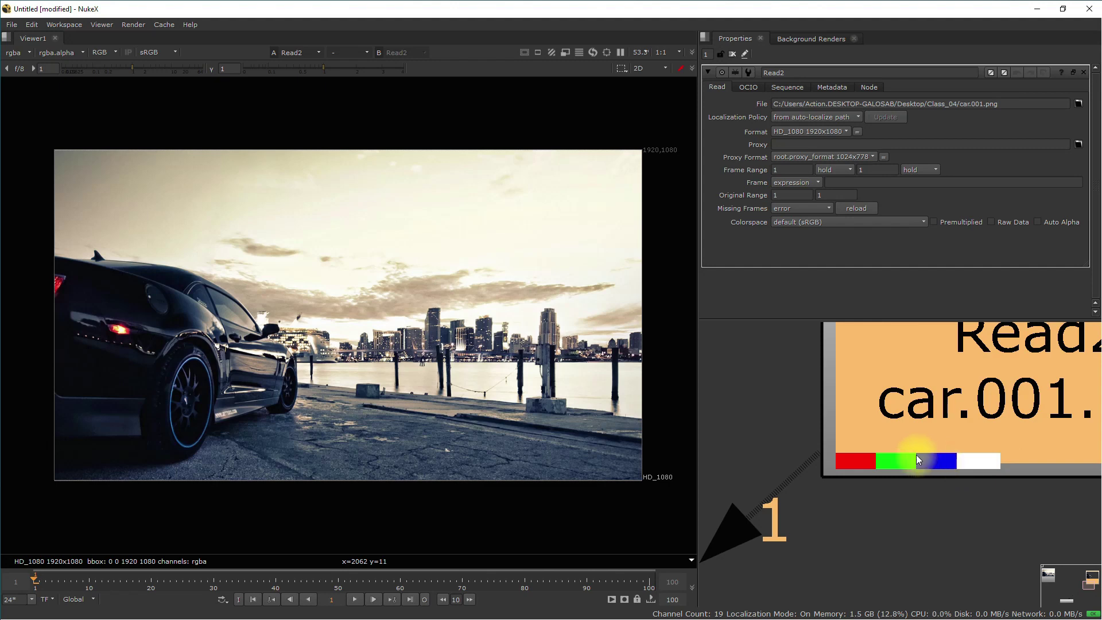
scroll(774, 445, down, 5)
Step: Connect Read1 to Viewer1's first input so the street photo is displayed
middle_drag(759, 438, 943, 443)
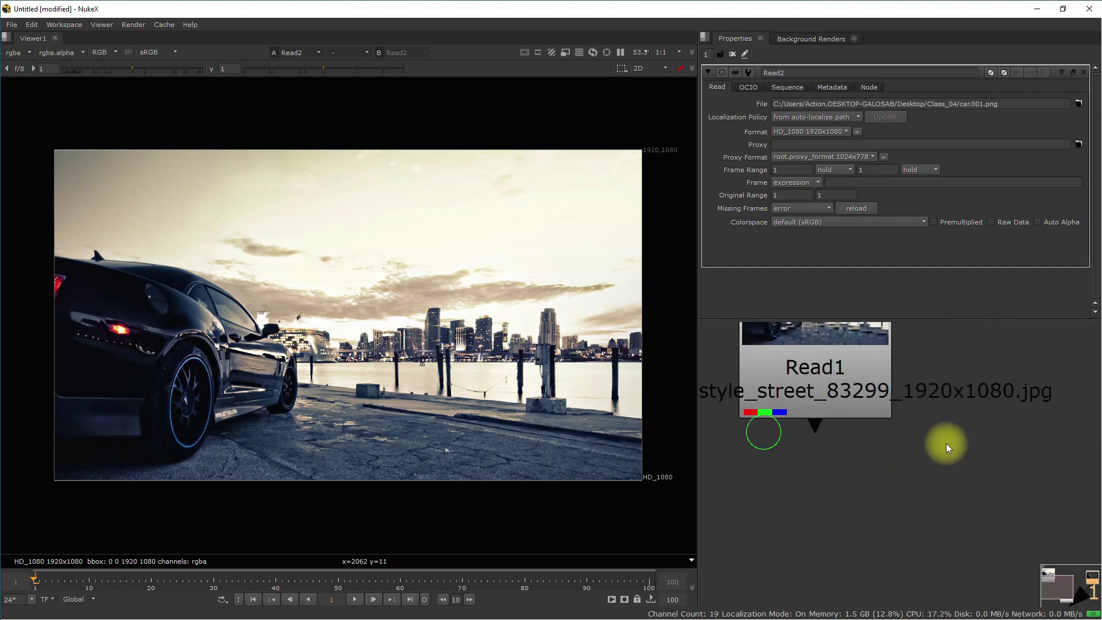
scroll(862, 410, up, 3)
click(861, 408)
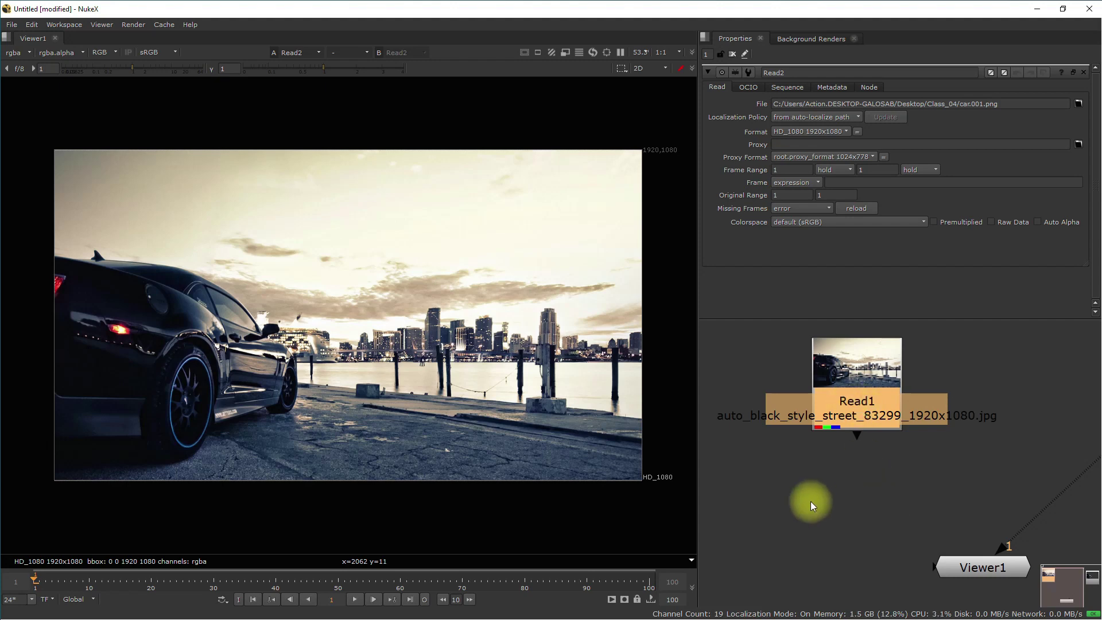
click(854, 415)
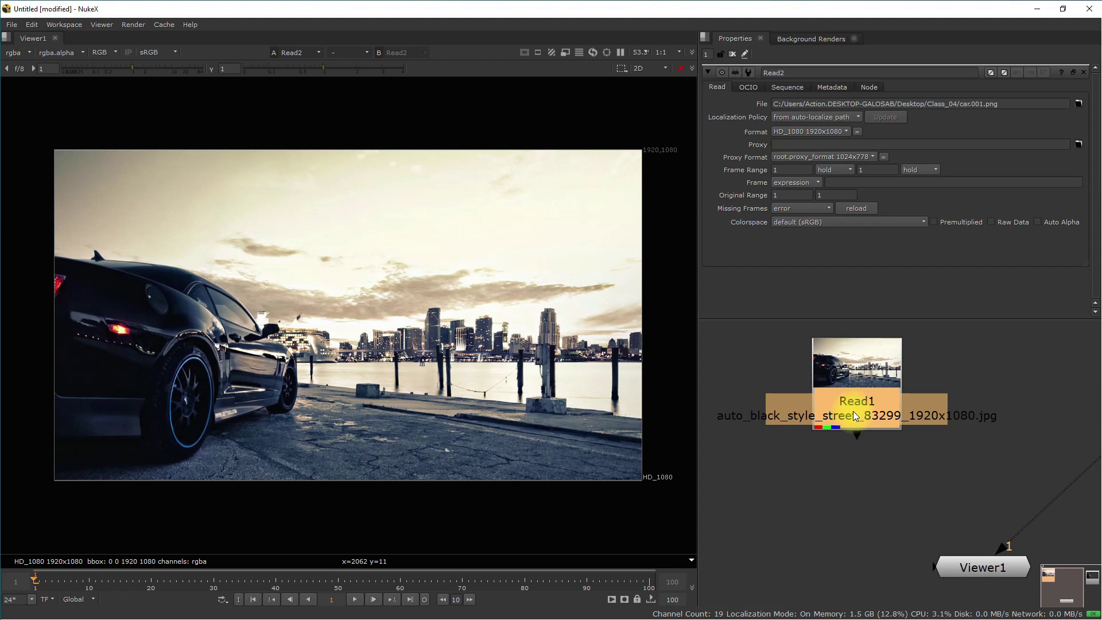
key(1)
click(312, 344)
key(a)
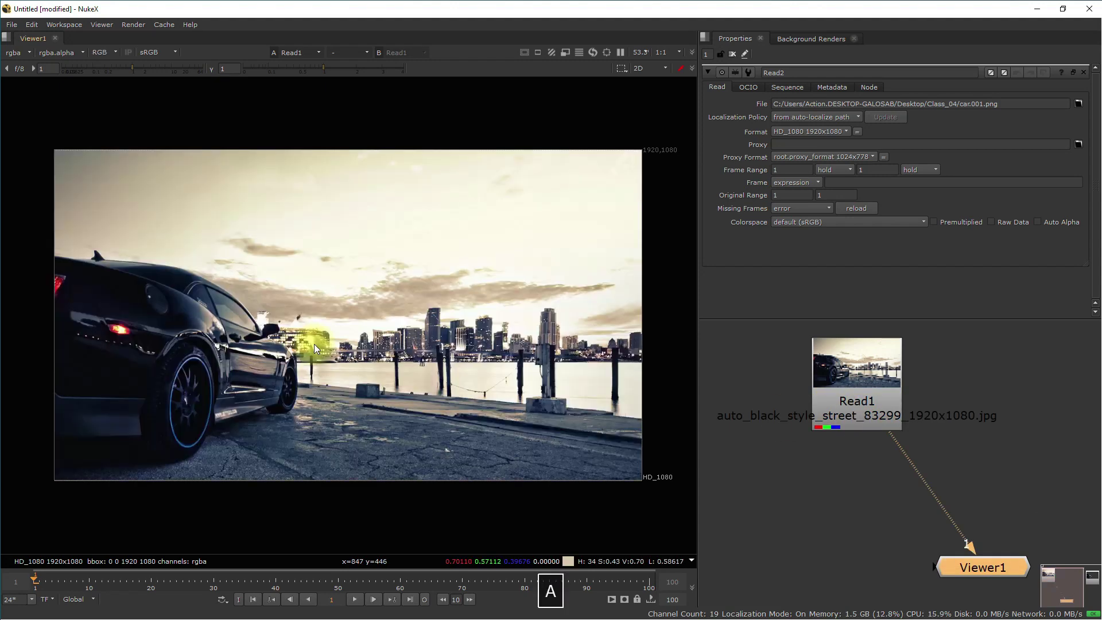
click(848, 410)
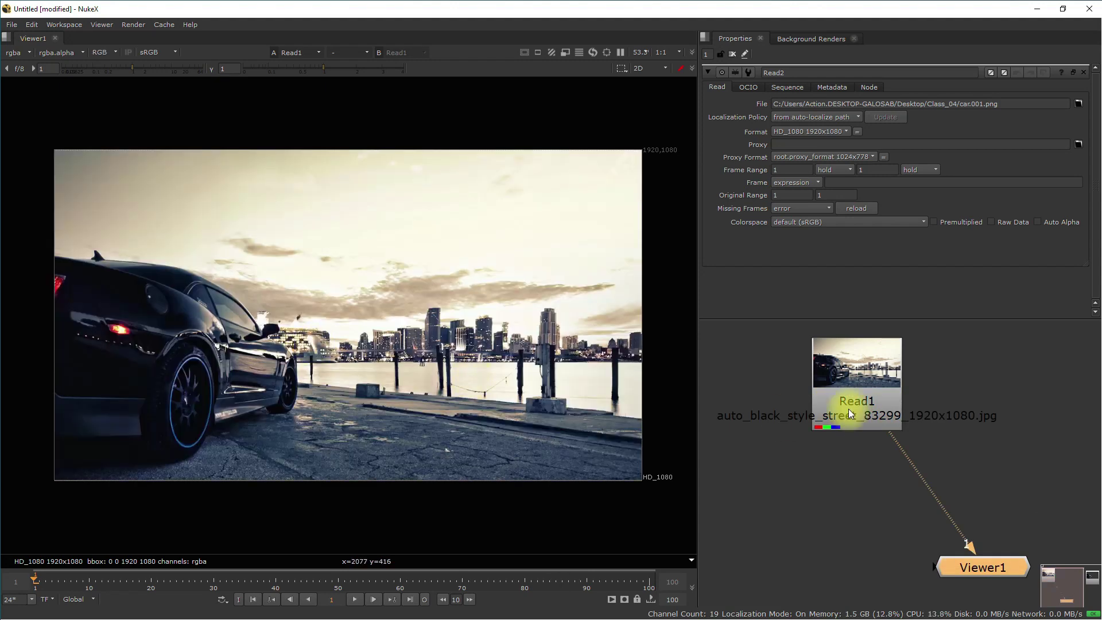
Step: Open Read1's properties and turn on Auto Alpha
double_click(849, 409)
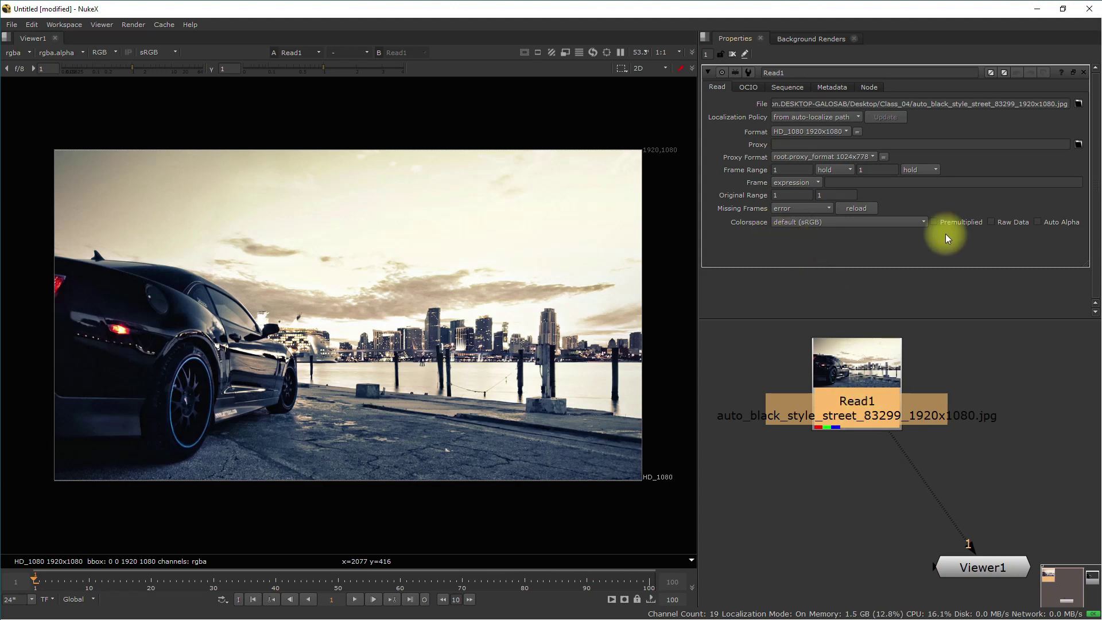
click(1048, 224)
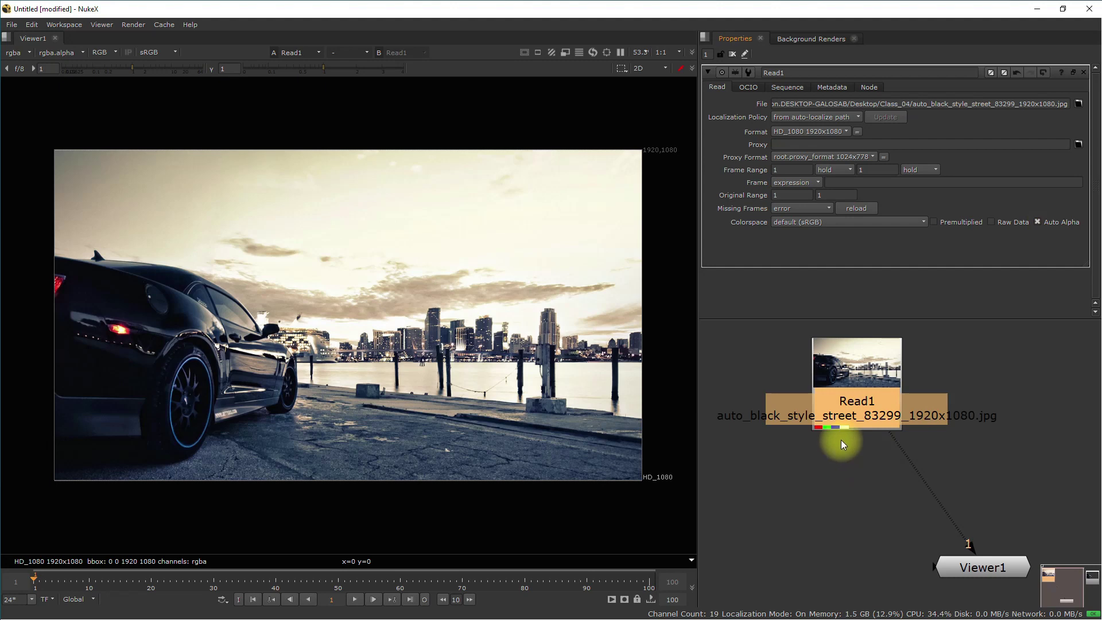
scroll(842, 440, up, 5)
click(1045, 222)
click(1045, 226)
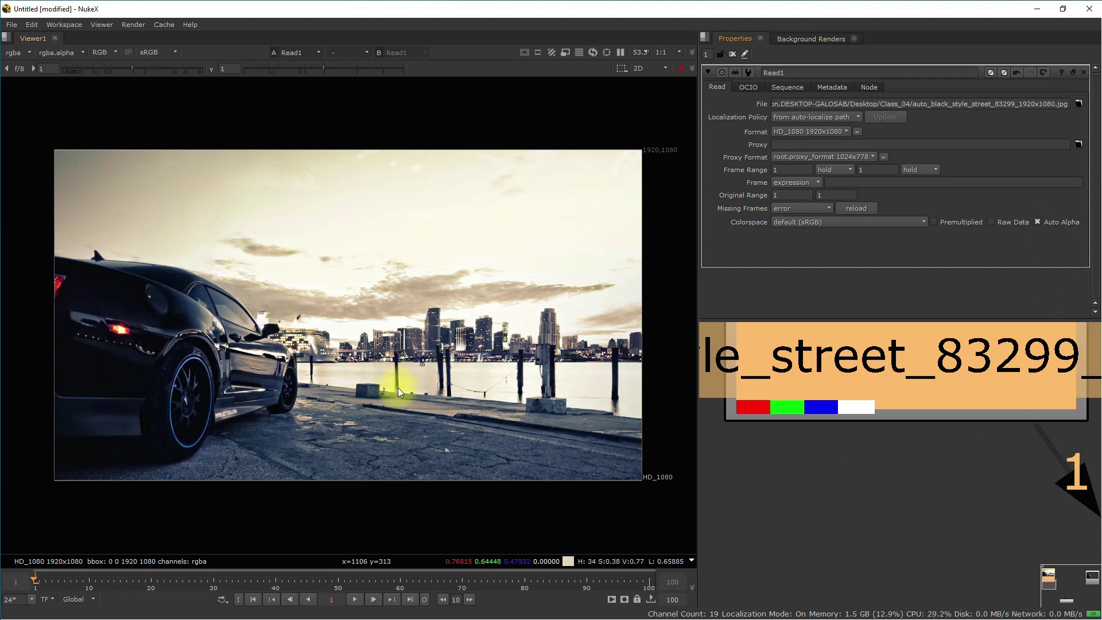
Step: Confirm Read1's alpha is solid white, return to RGB, and reconnect Viewer1 to Read2
key(a)
drag(43, 138, 667, 501)
key(a)
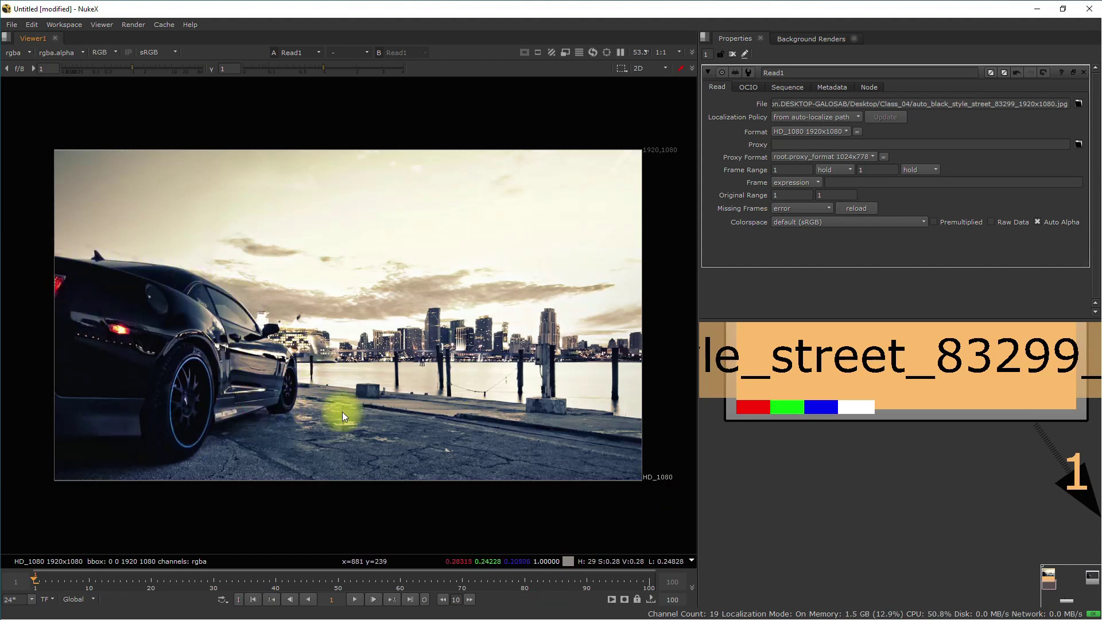
scroll(893, 417, down, 5)
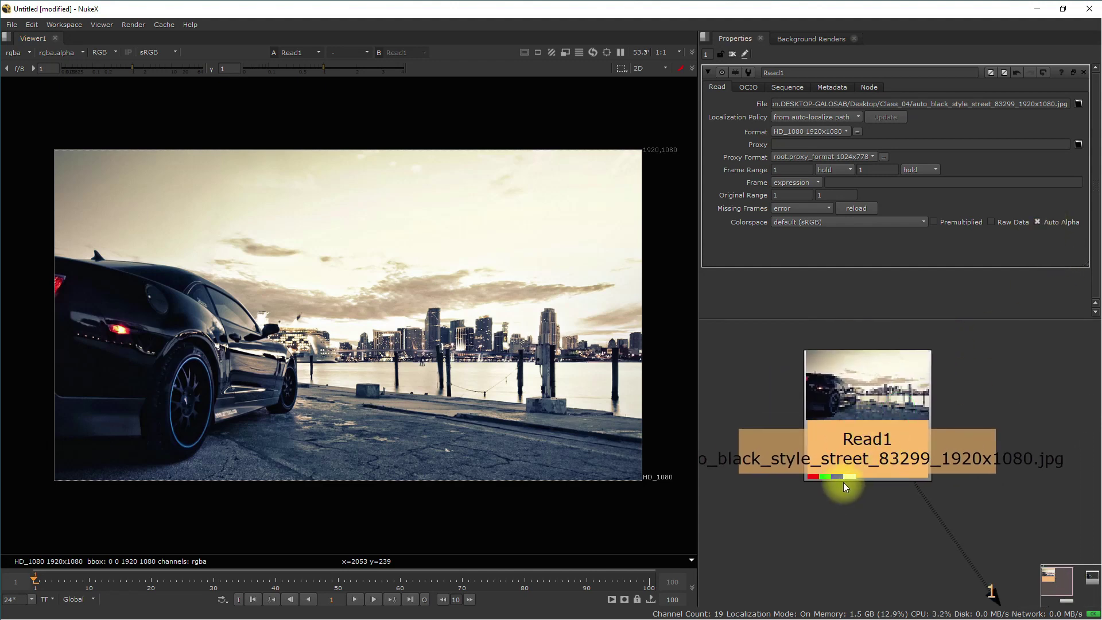
scroll(845, 482, up, 6)
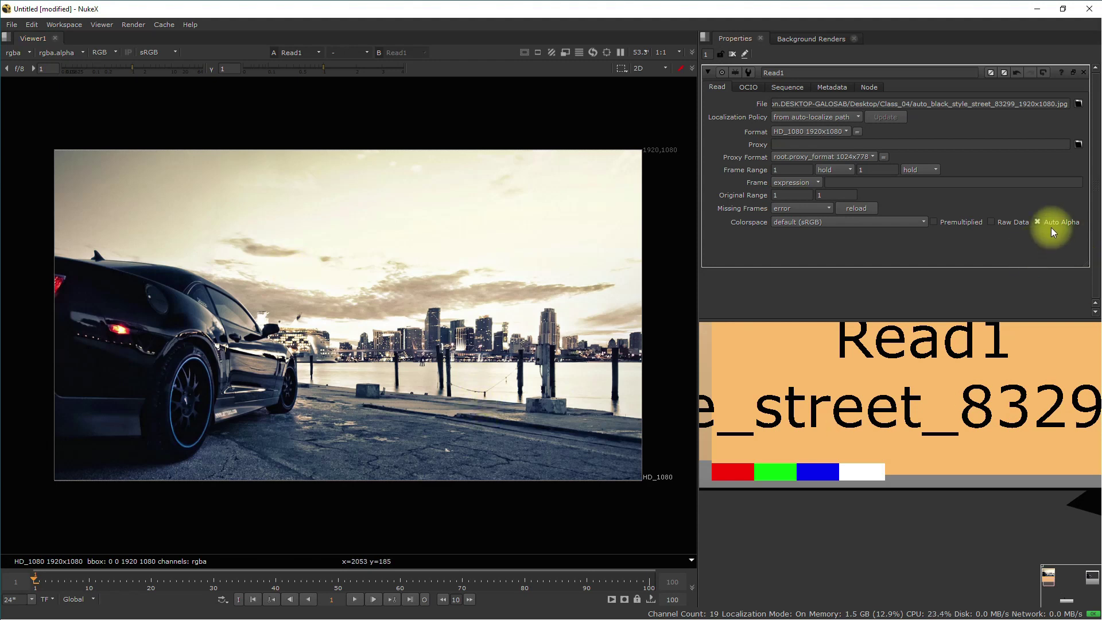
scroll(793, 457, down, 5)
scroll(959, 458, up, 4)
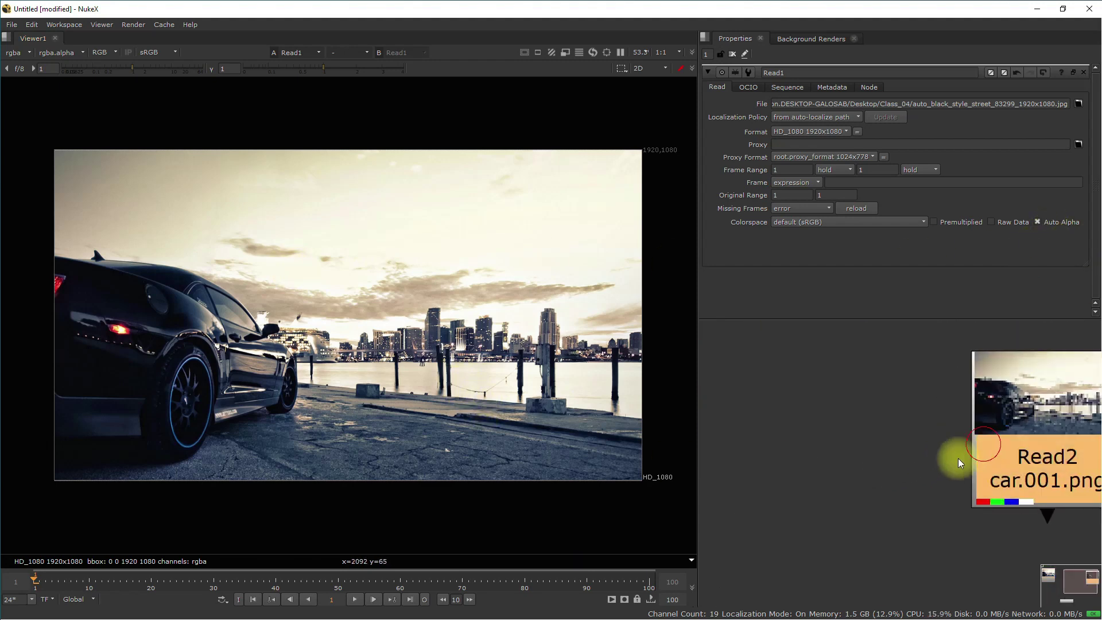
scroll(958, 458, down, 4)
drag(773, 467, 993, 459)
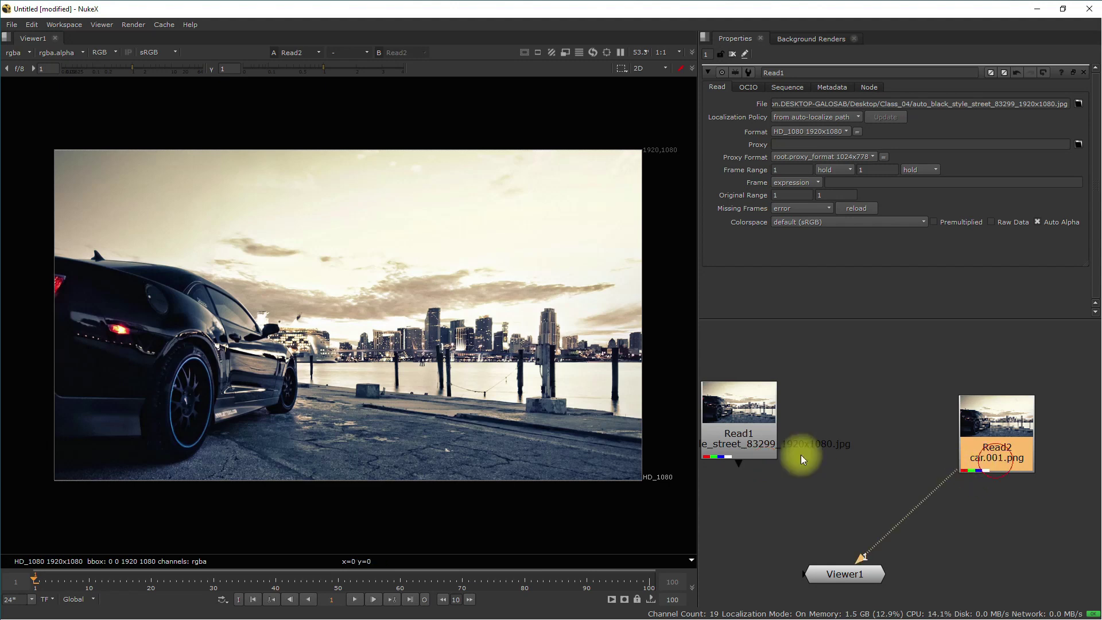